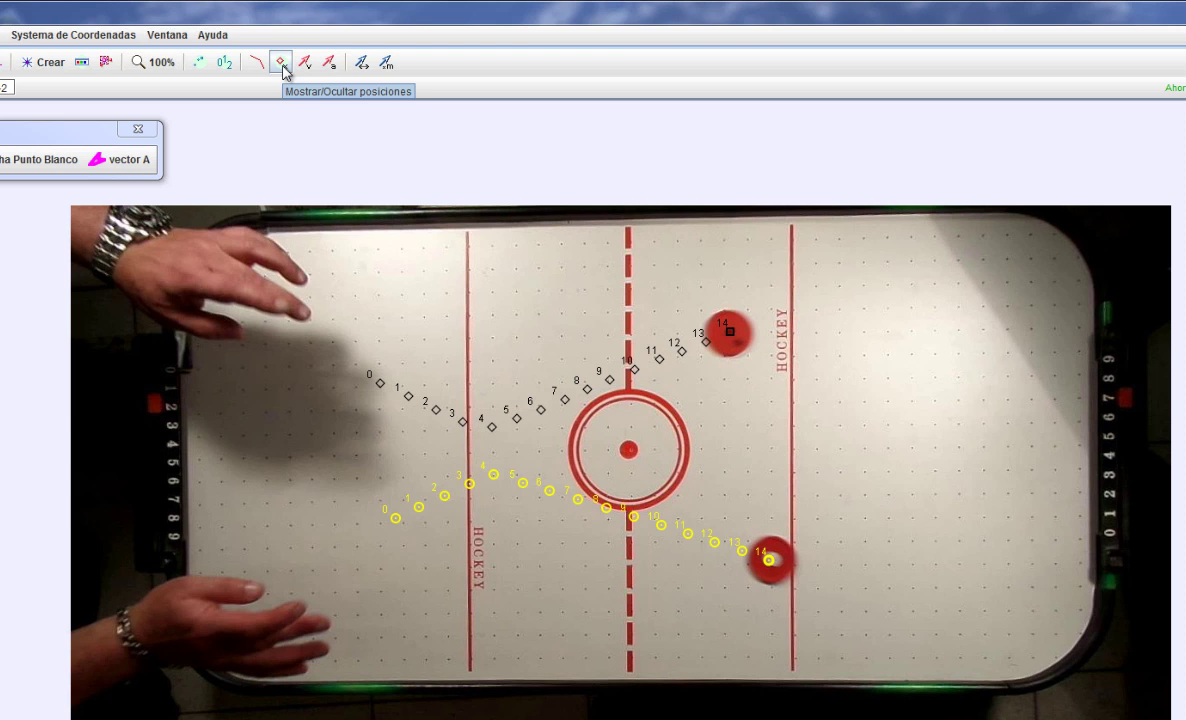
Toggle the display of both pucks' position marks and of their connecting paths, restoring each to its initial state.
click(282, 64)
click(282, 64)
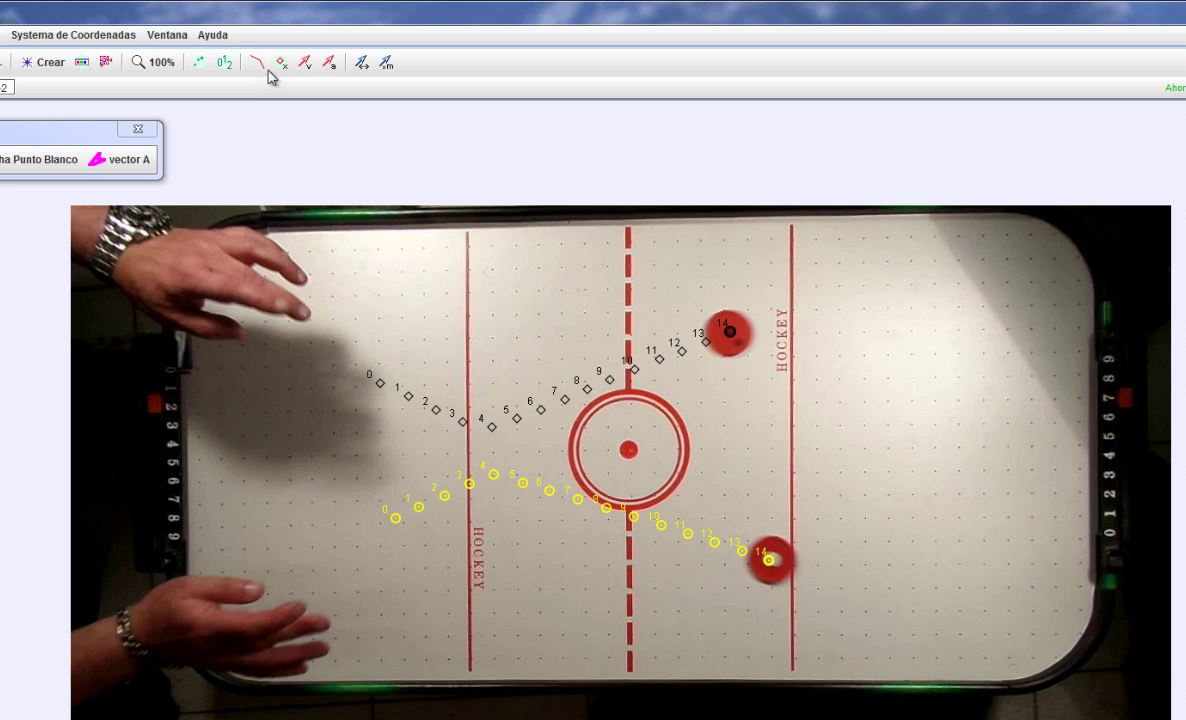
click(256, 64)
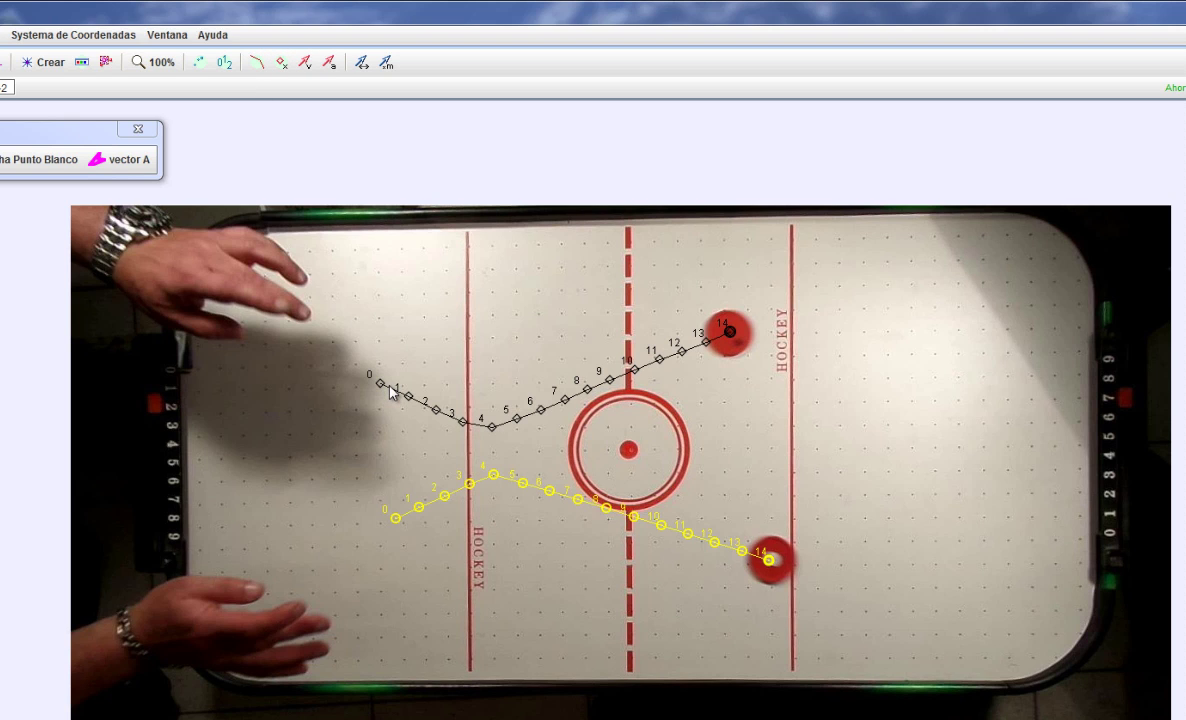
click(256, 66)
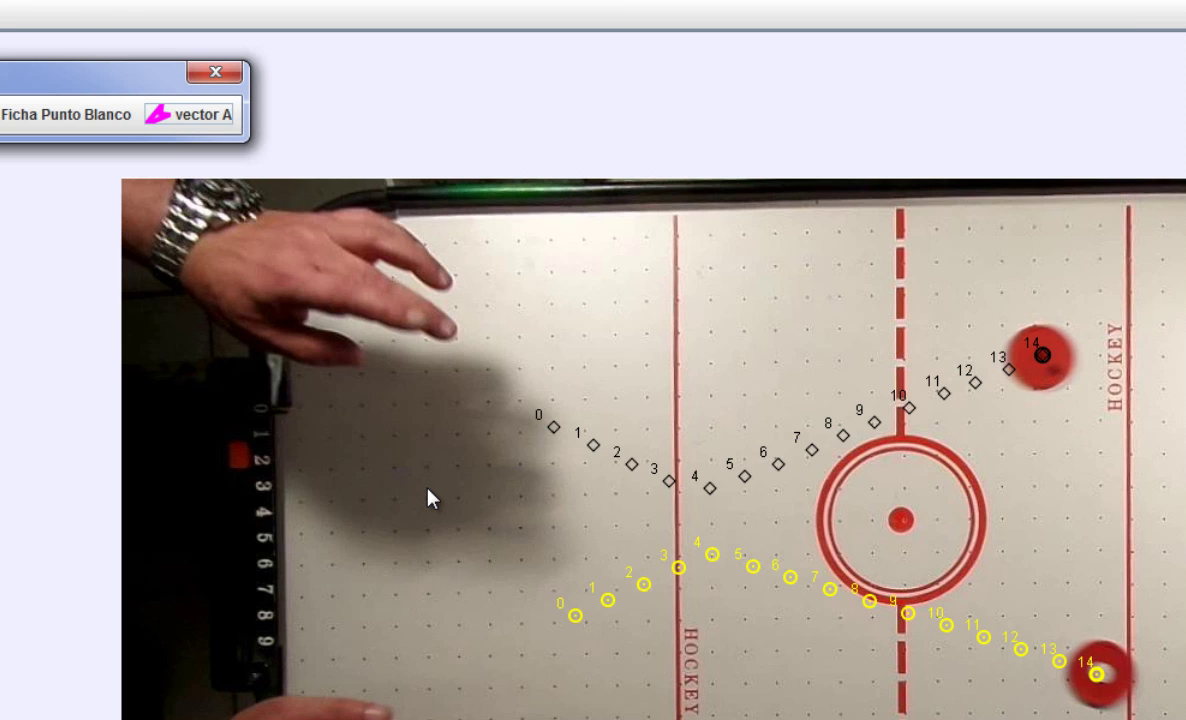
Draw vector A as a horizontal arrow above the first positions of the Ficha Punto Negro.
click(456, 509)
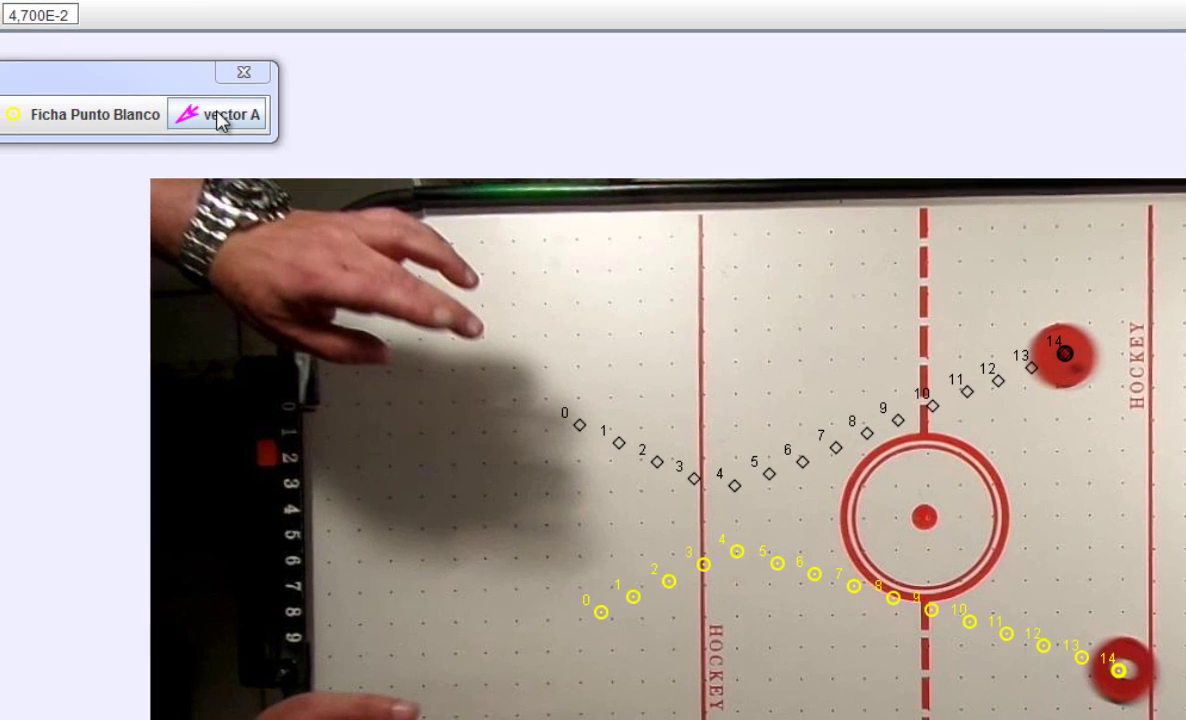
click(258, 120)
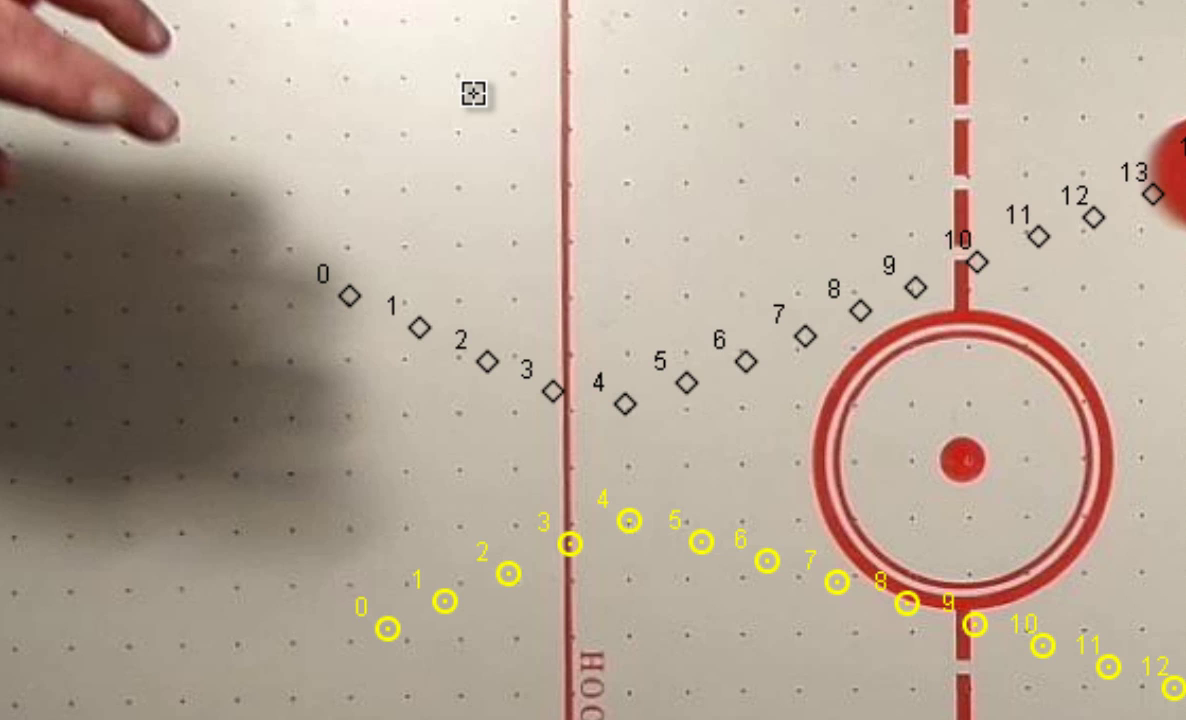
shift+click(473, 94)
drag(474, 95, 701, 101)
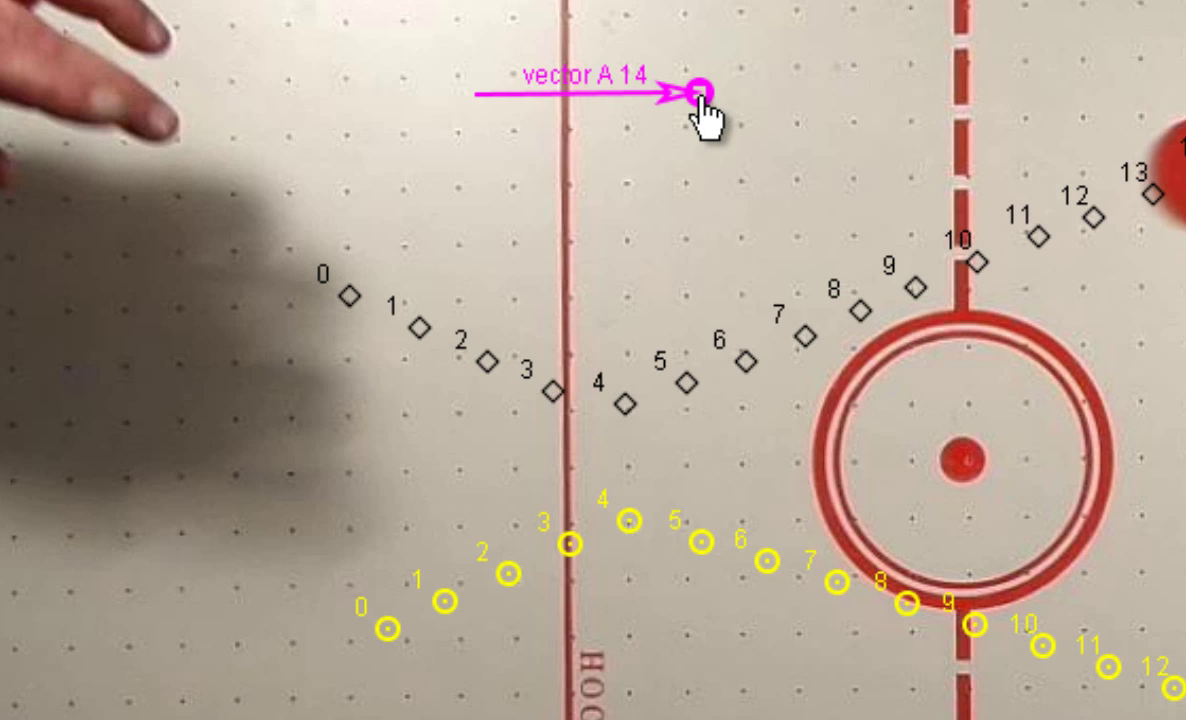
drag(703, 110, 707, 106)
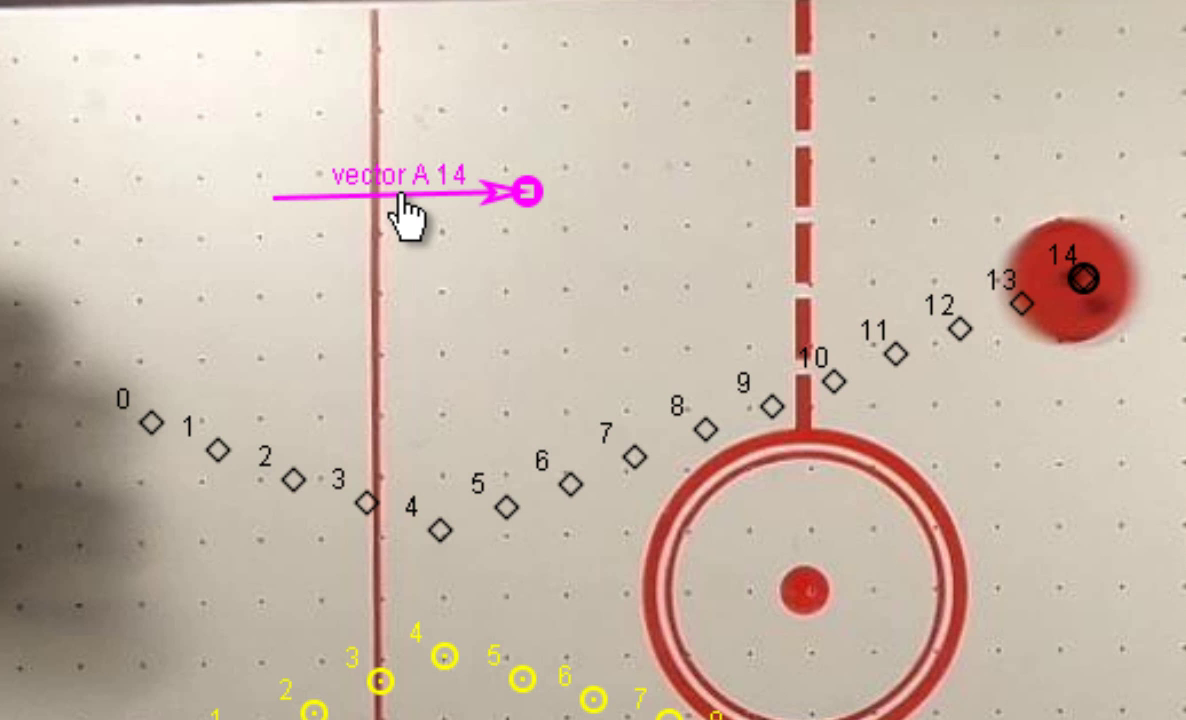
Place vector A's tail on position 0 of the Ficha Punto Negro and its tip on position 3.
click(399, 196)
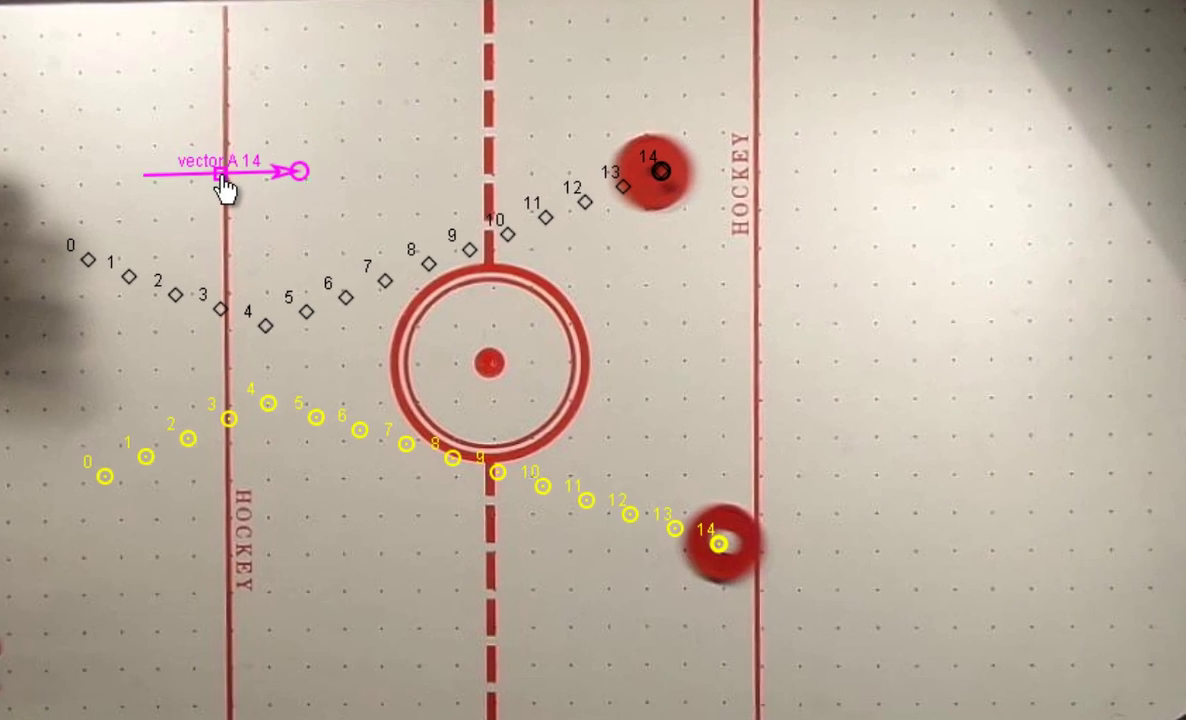
drag(222, 180, 159, 144)
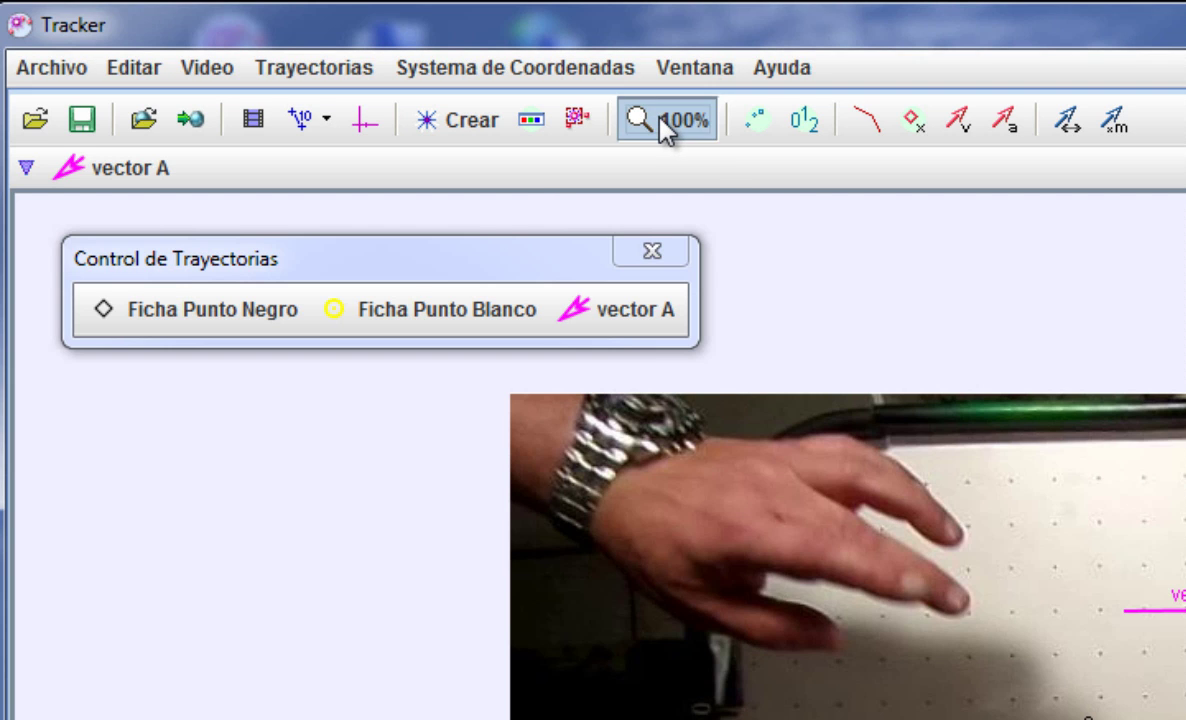
click(668, 126)
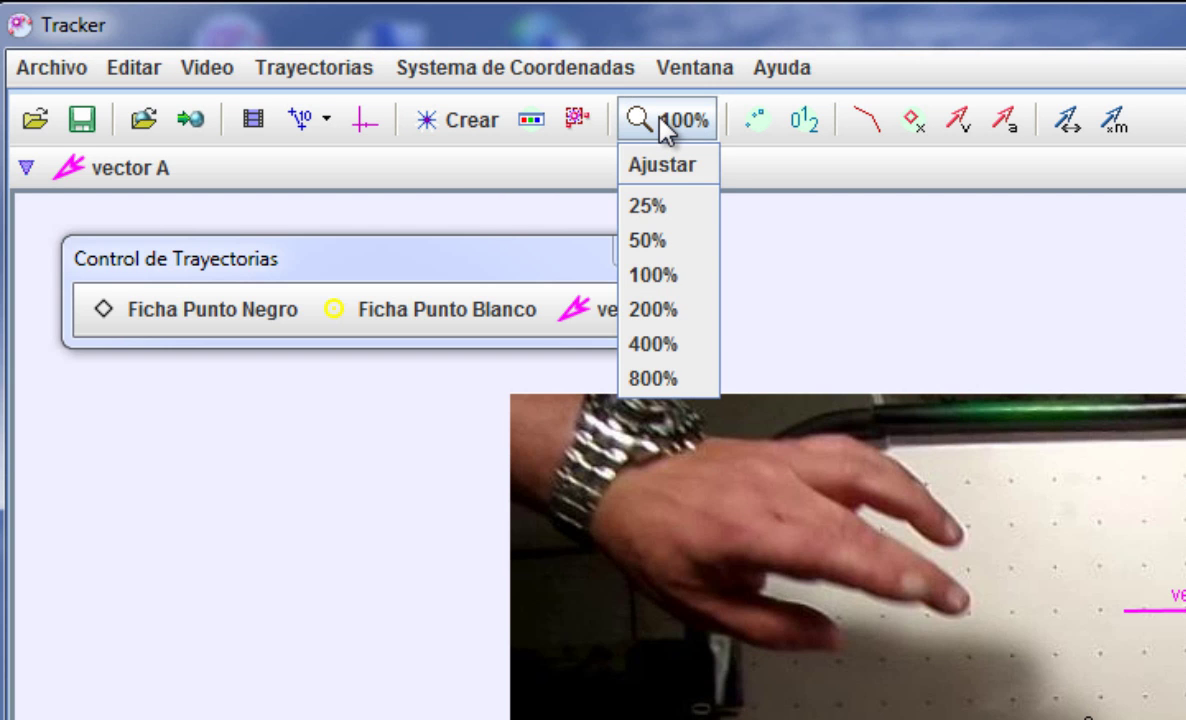
click(662, 312)
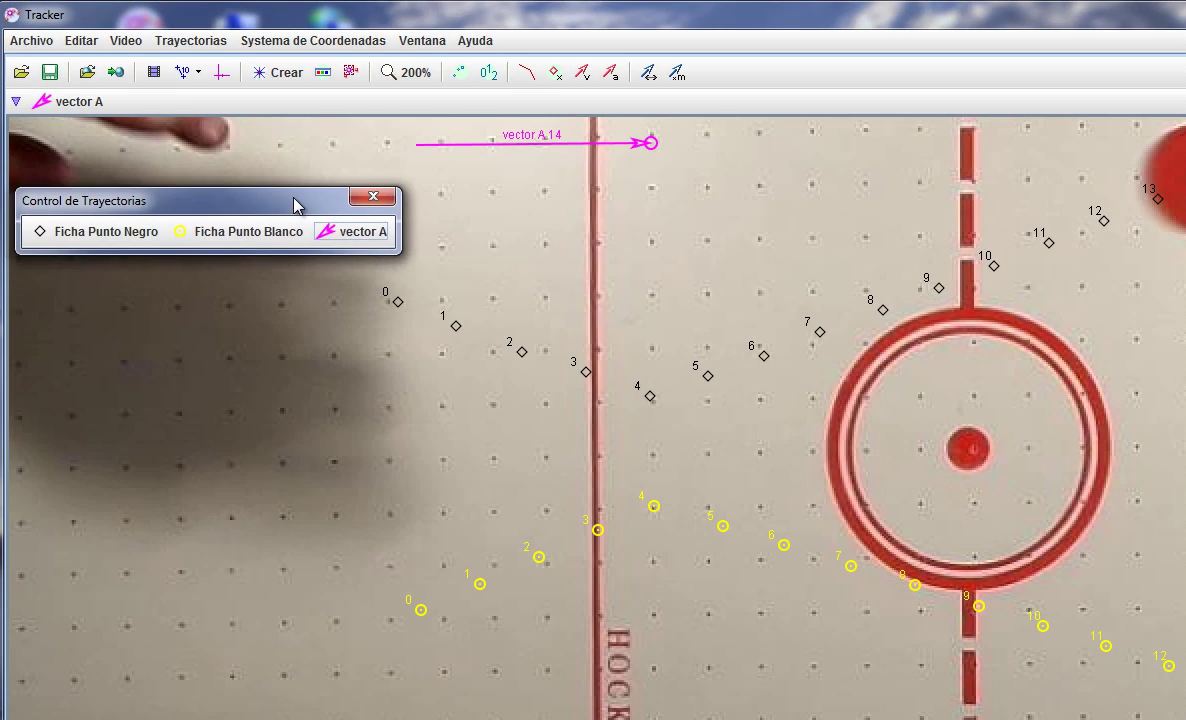
drag(295, 205, 301, 201)
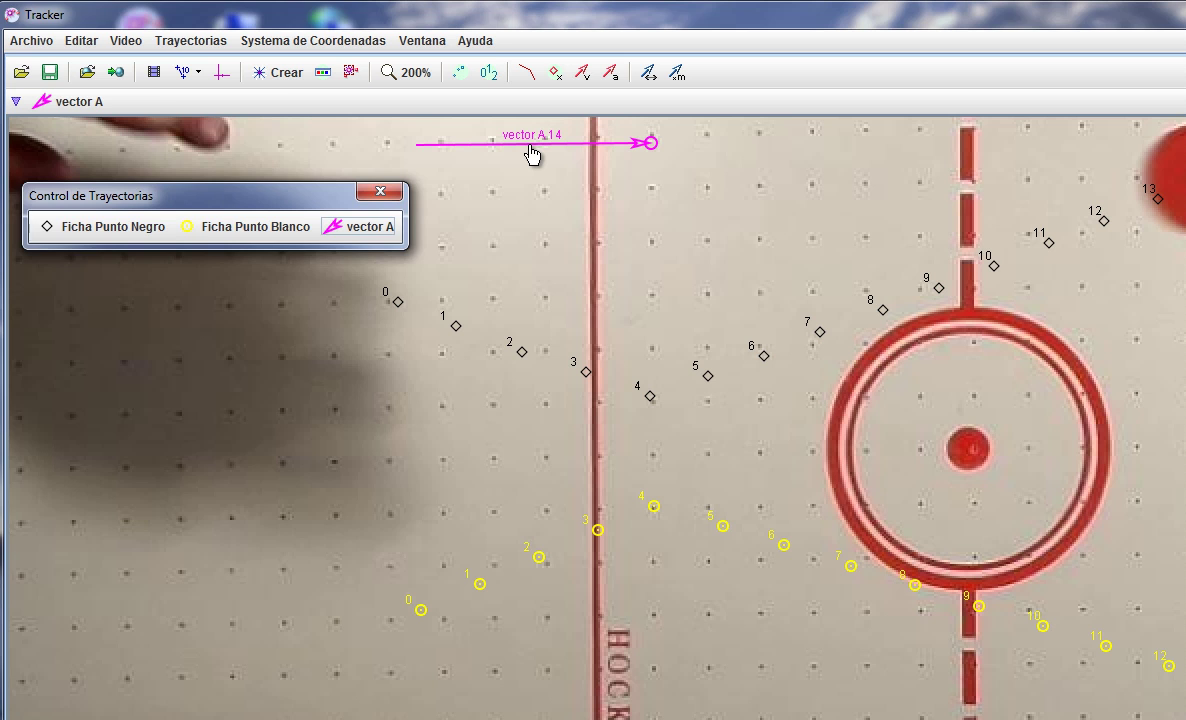
drag(530, 147, 512, 300)
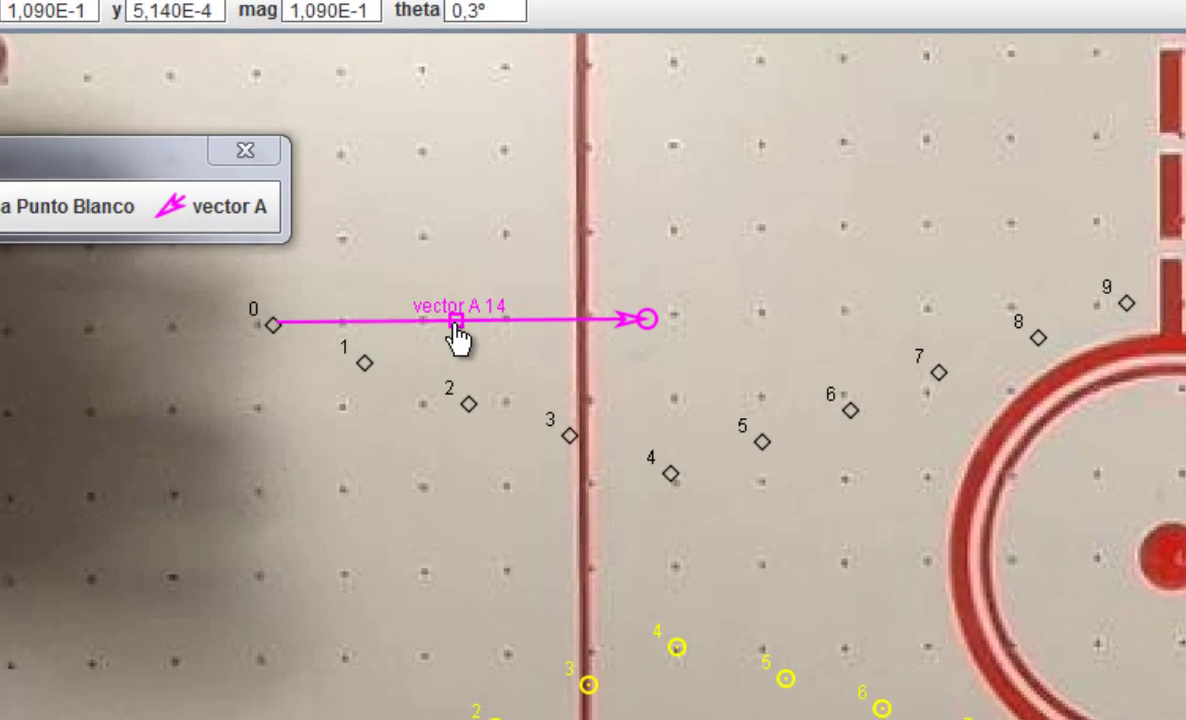
drag(458, 338, 436, 338)
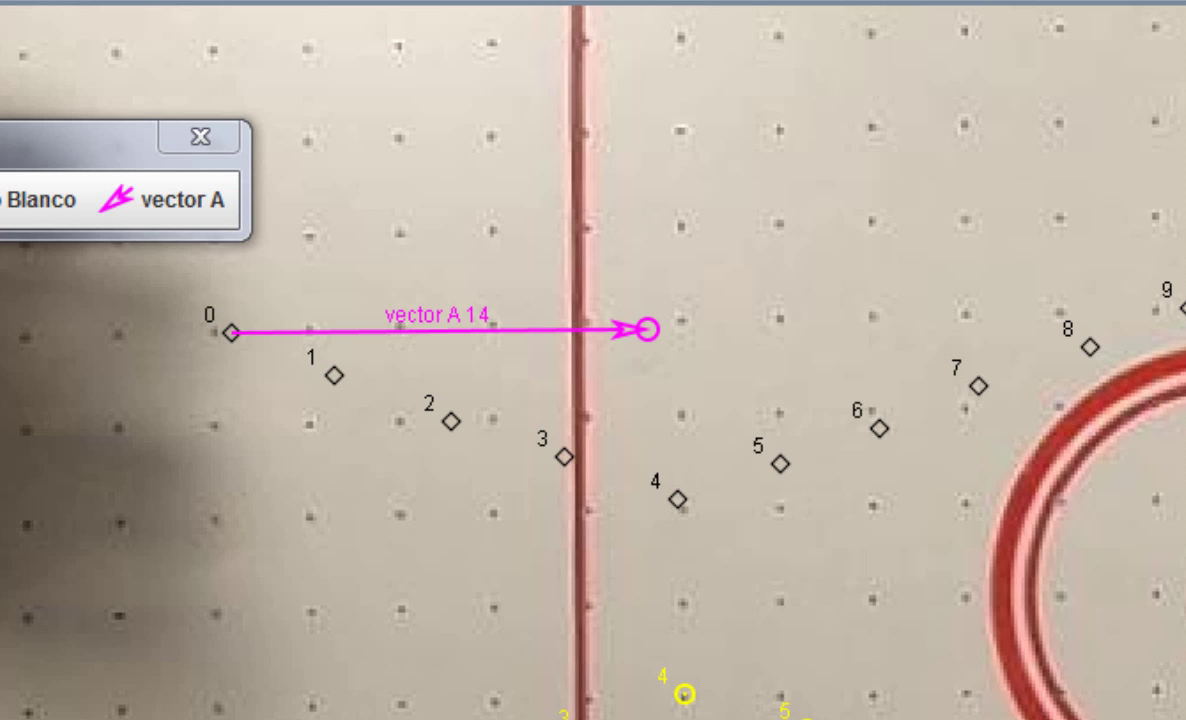
click(650, 331)
drag(650, 333, 568, 476)
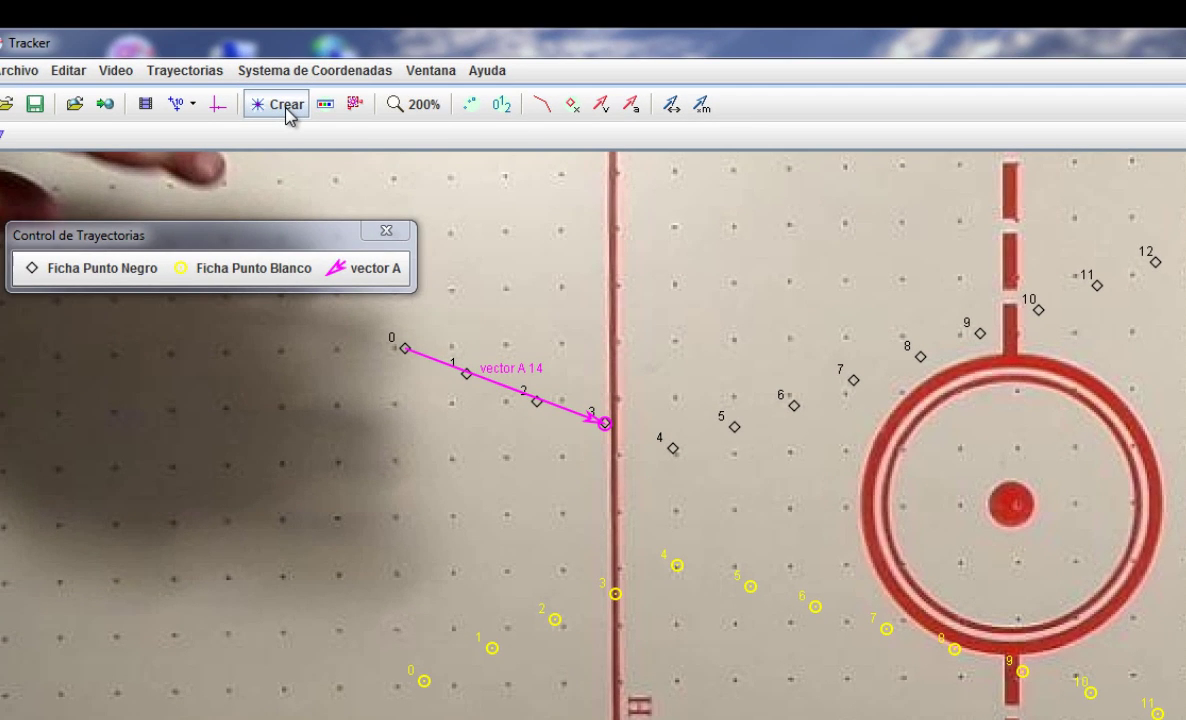
Create a second vector with Paso Automático turned off and play the video to its last frame.
click(286, 110)
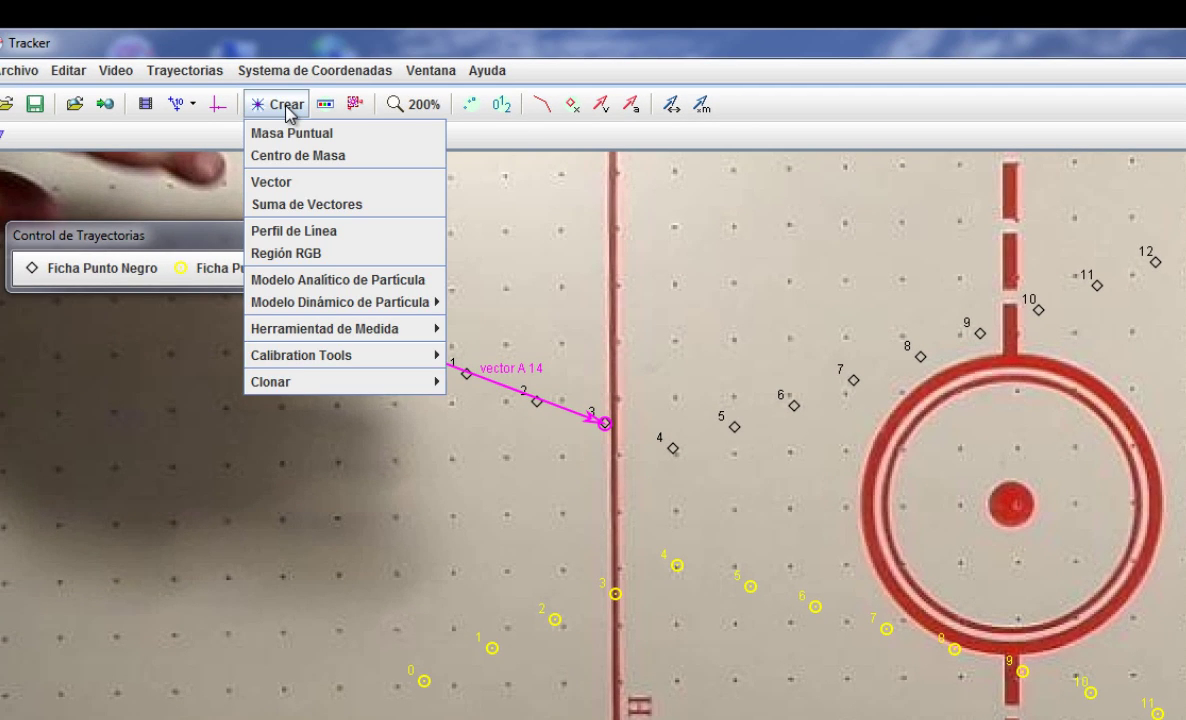
click(288, 182)
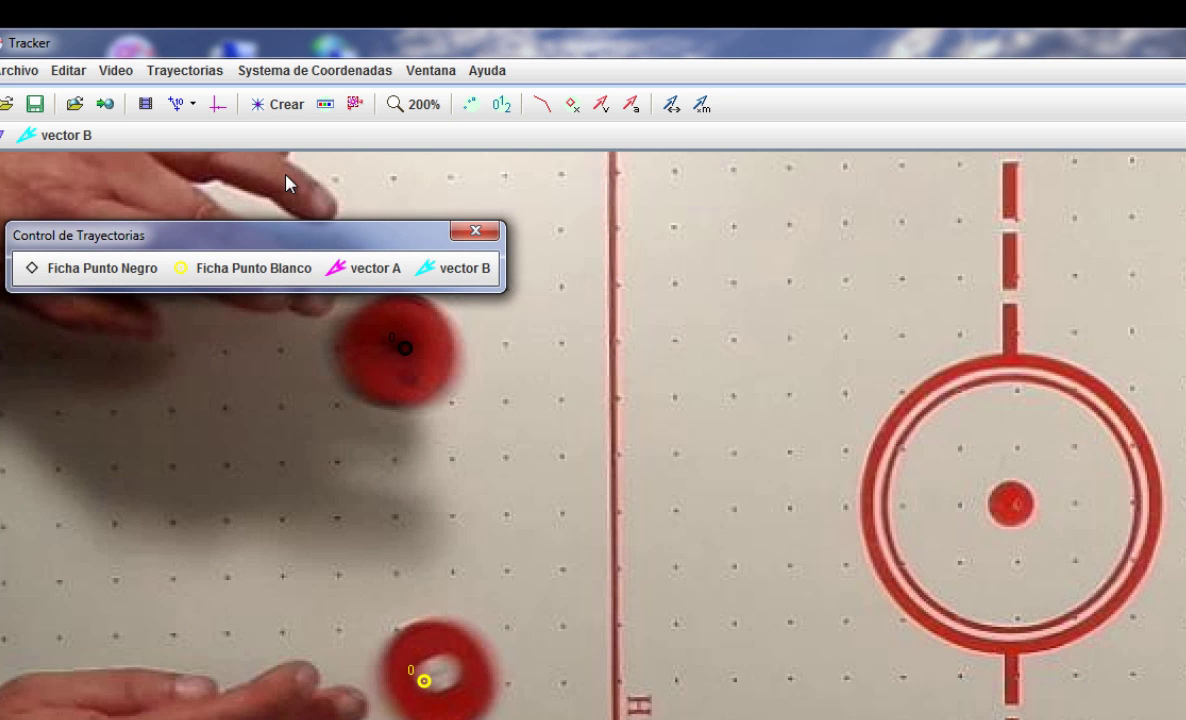
click(453, 278)
click(453, 278)
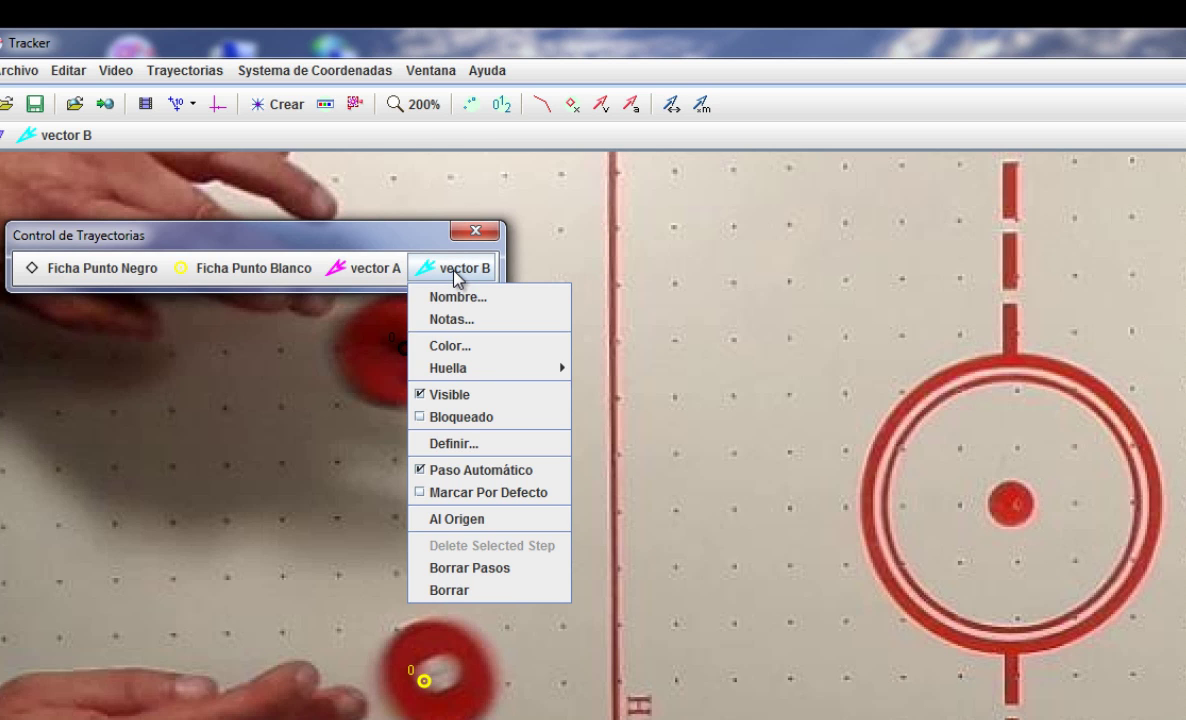
click(461, 472)
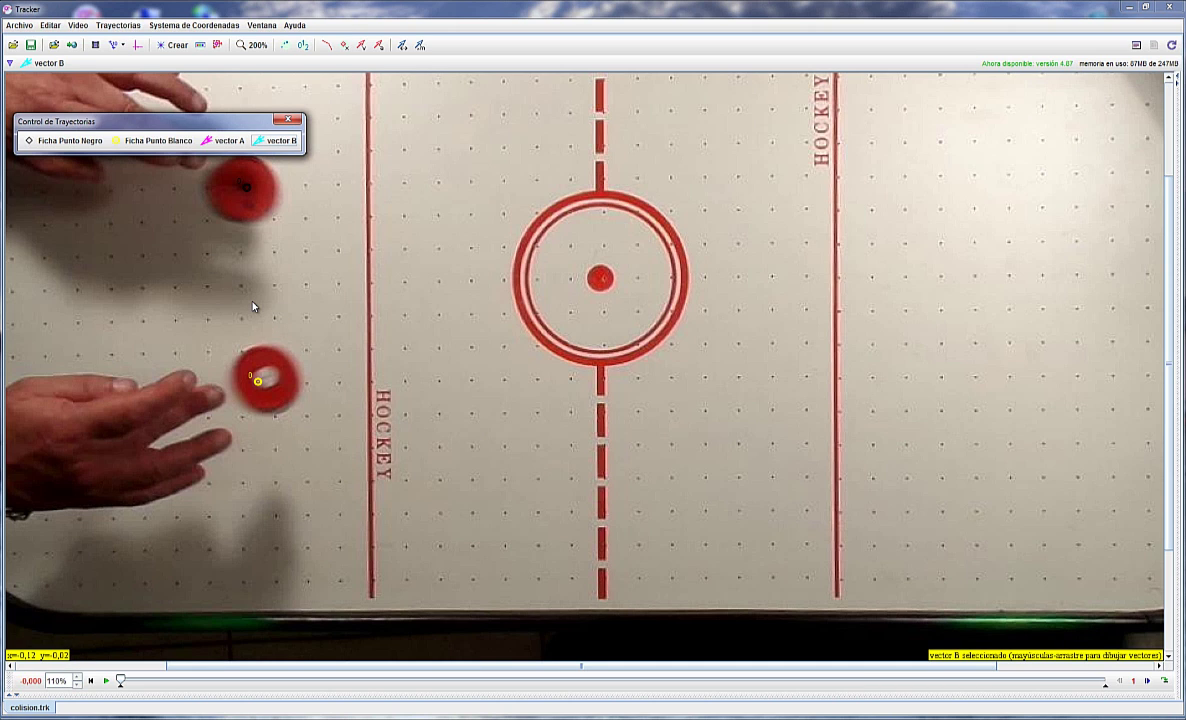
click(107, 681)
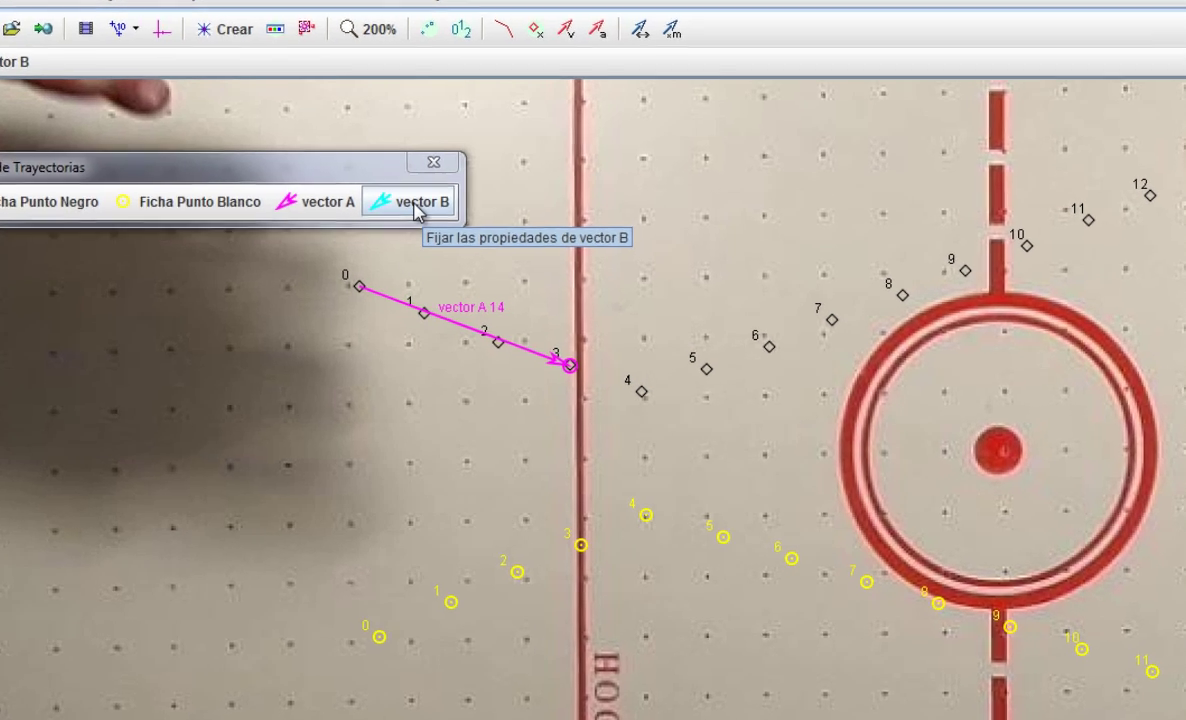
Draw vector B from position 0 to position 3 of the Ficha Punto Blanco.
click(455, 231)
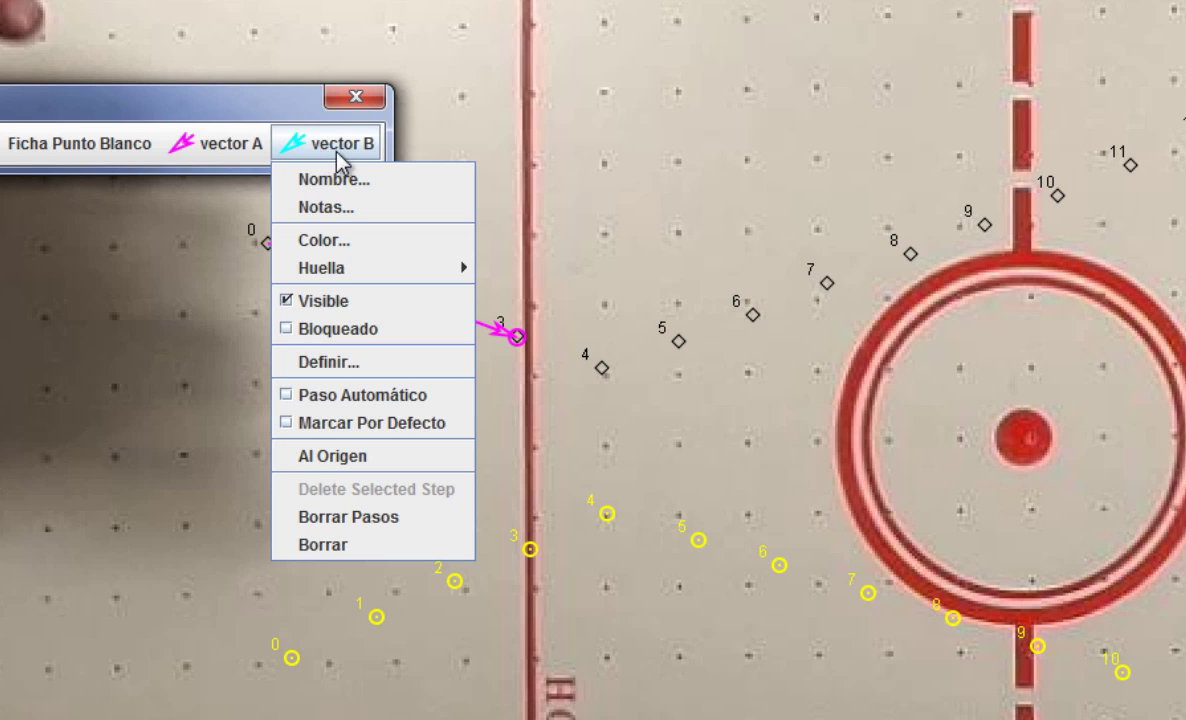
click(340, 160)
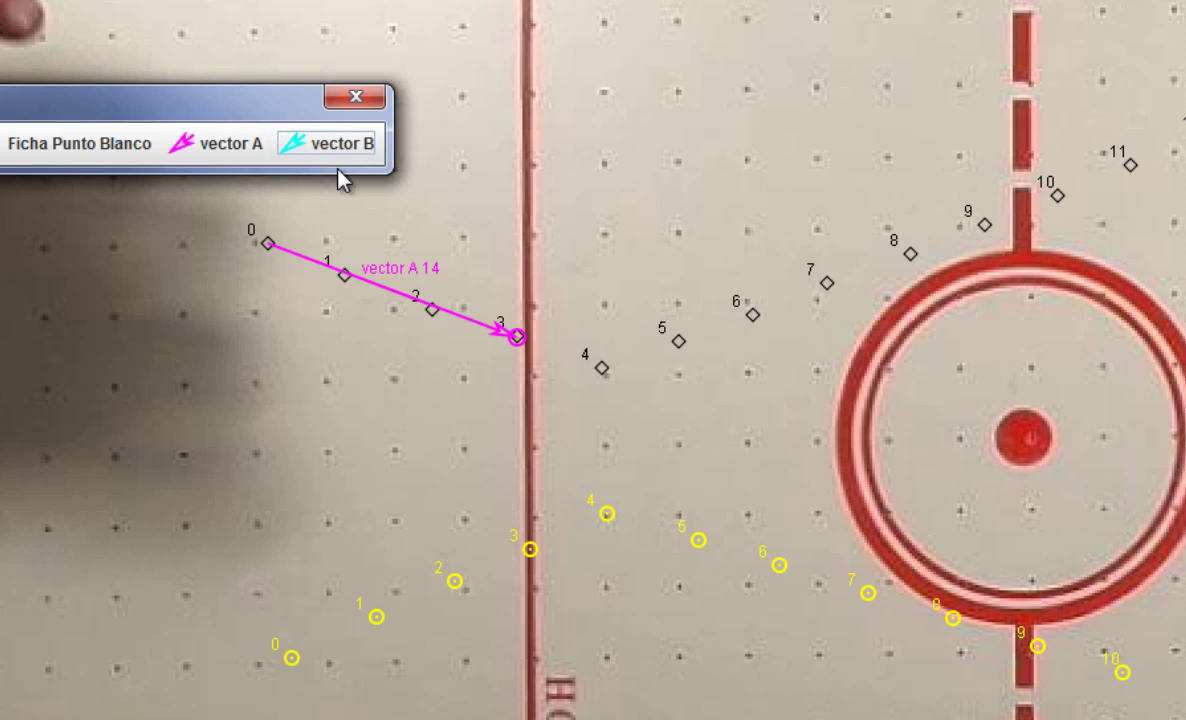
click(303, 692)
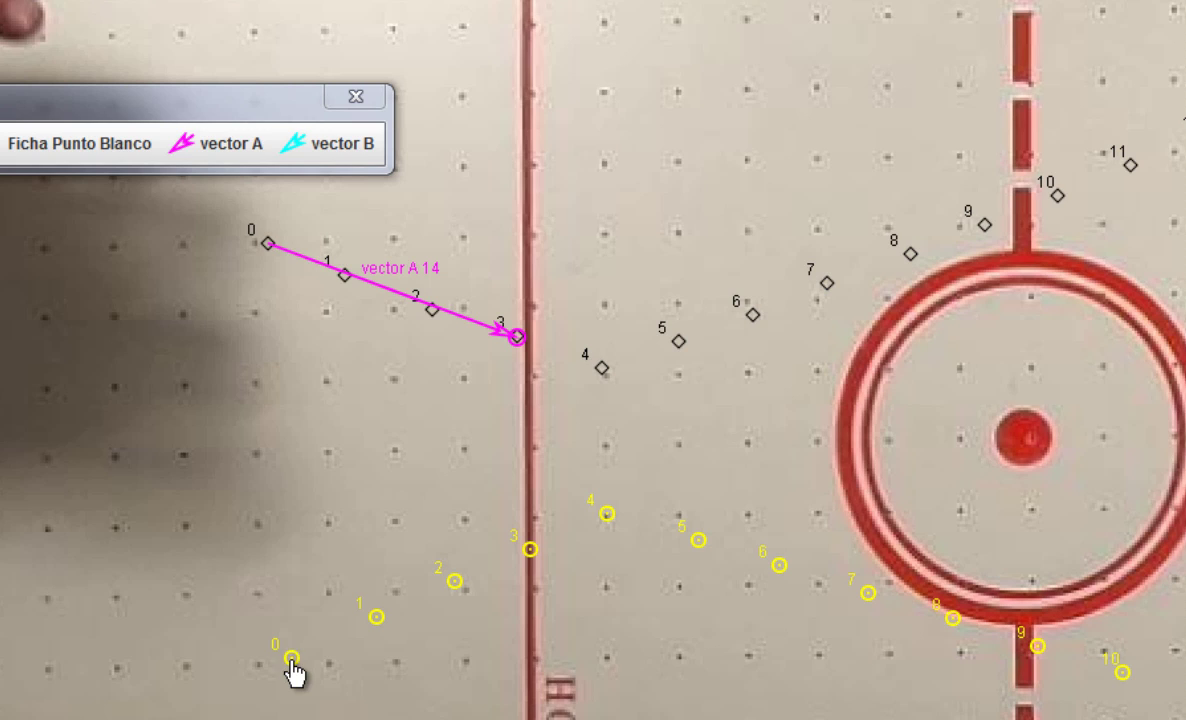
click(290, 659)
drag(291, 656, 532, 553)
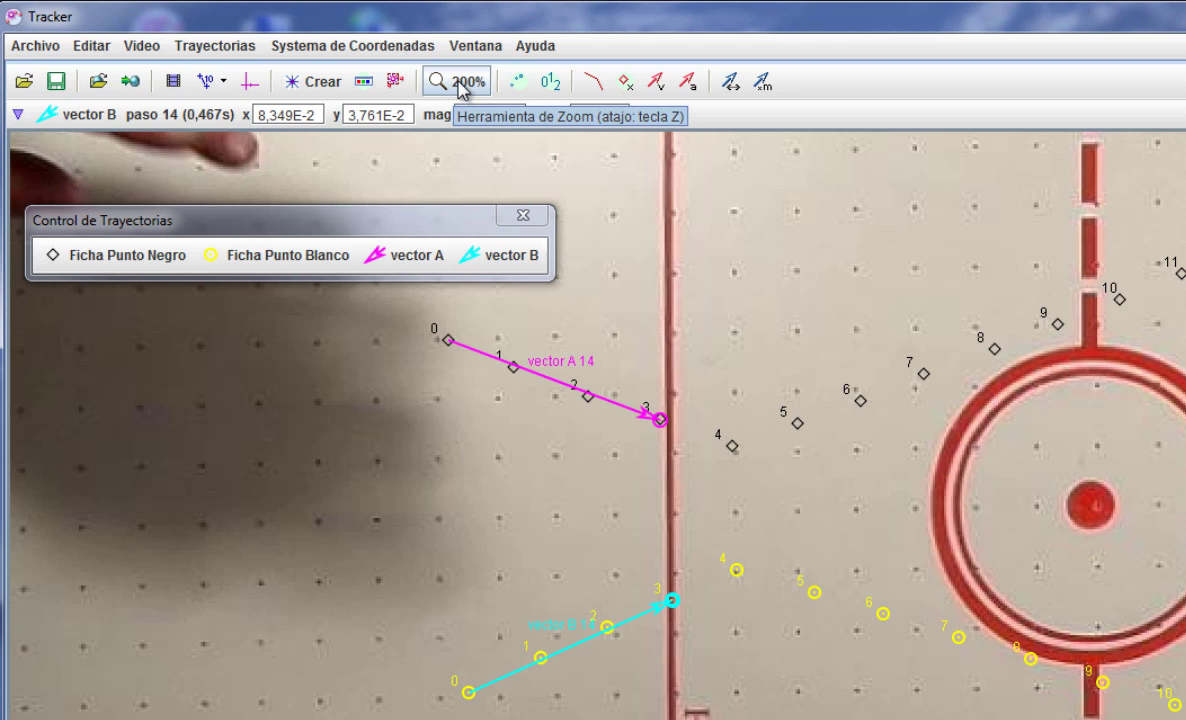
Fine-tune vector B's tail and tip so they sit exactly on positions 0 and 3 of the Ficha Punto Blanco.
click(462, 88)
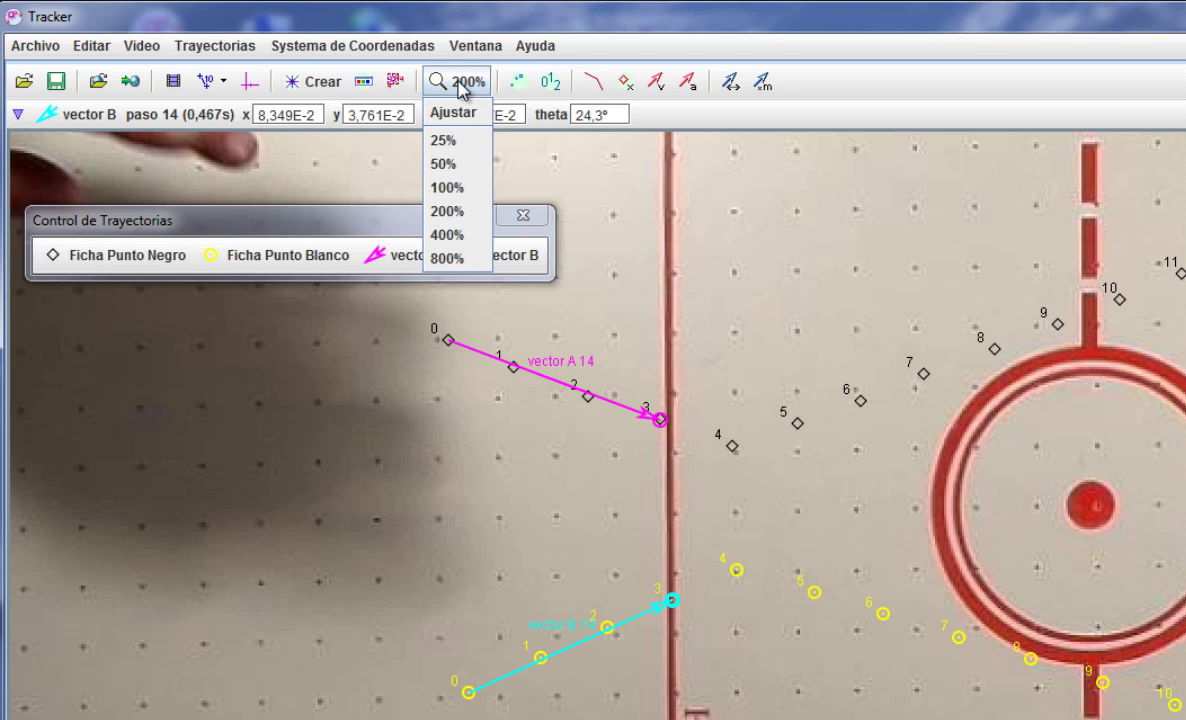
click(450, 236)
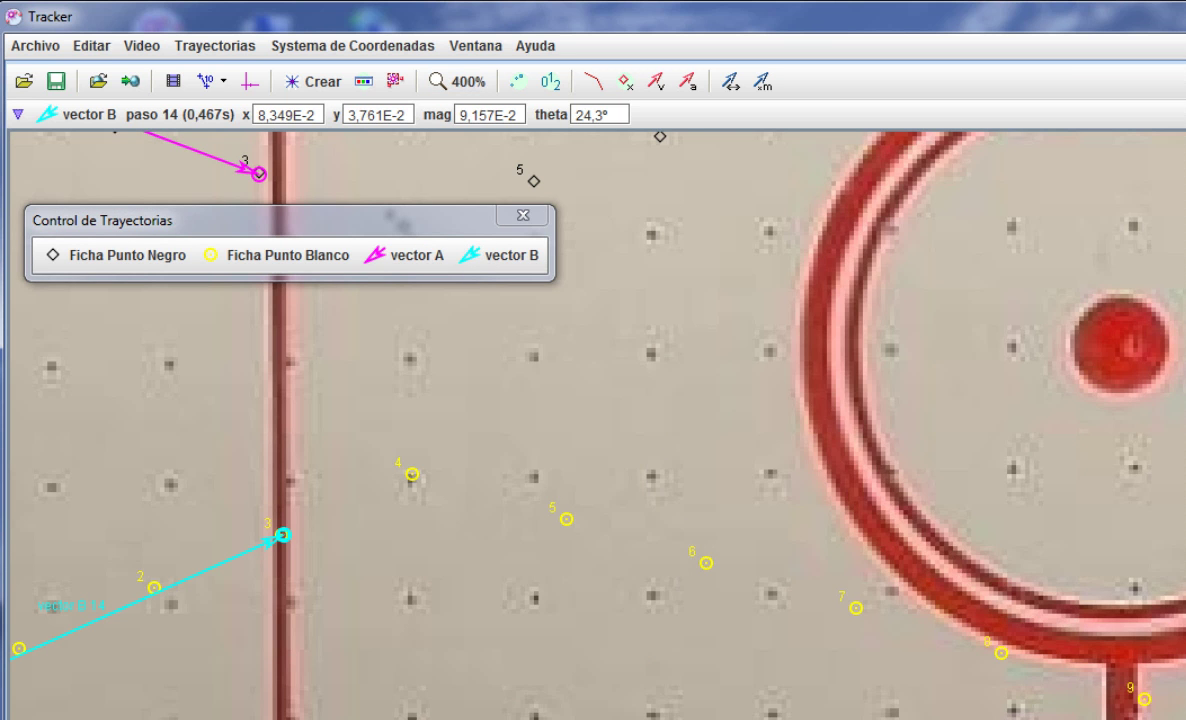
scroll(593, 425, left, 5)
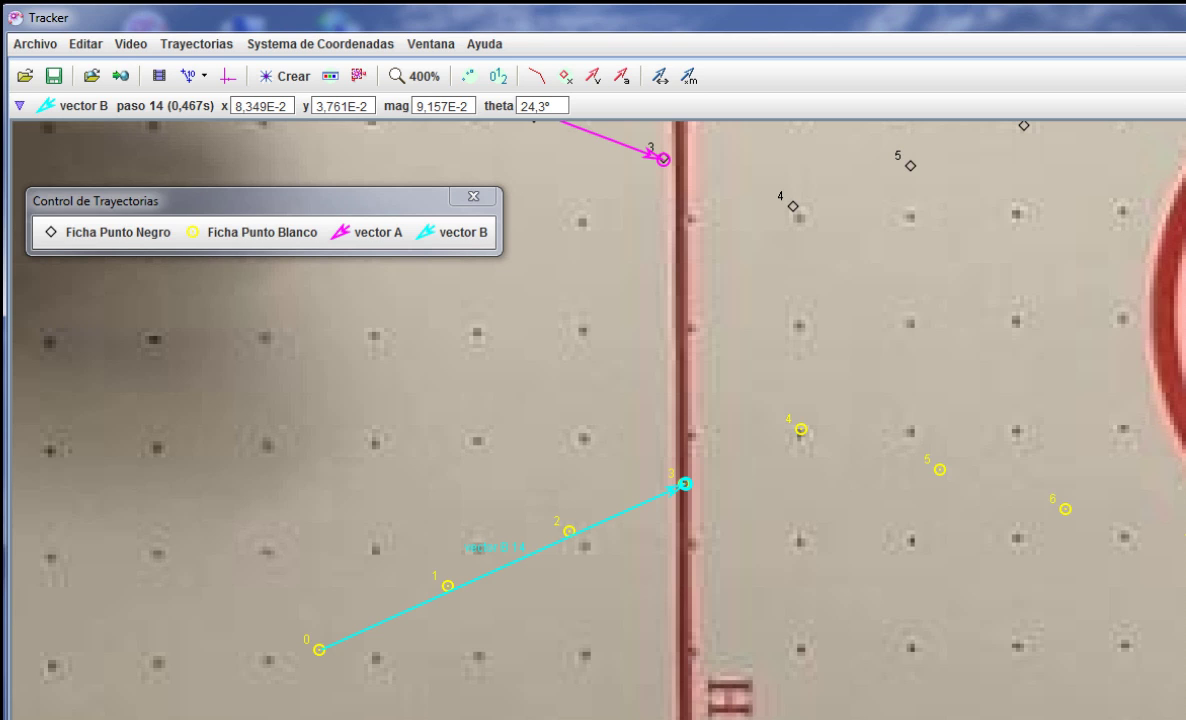
click(320, 650)
drag(684, 490, 686, 494)
click(322, 655)
click(619, 570)
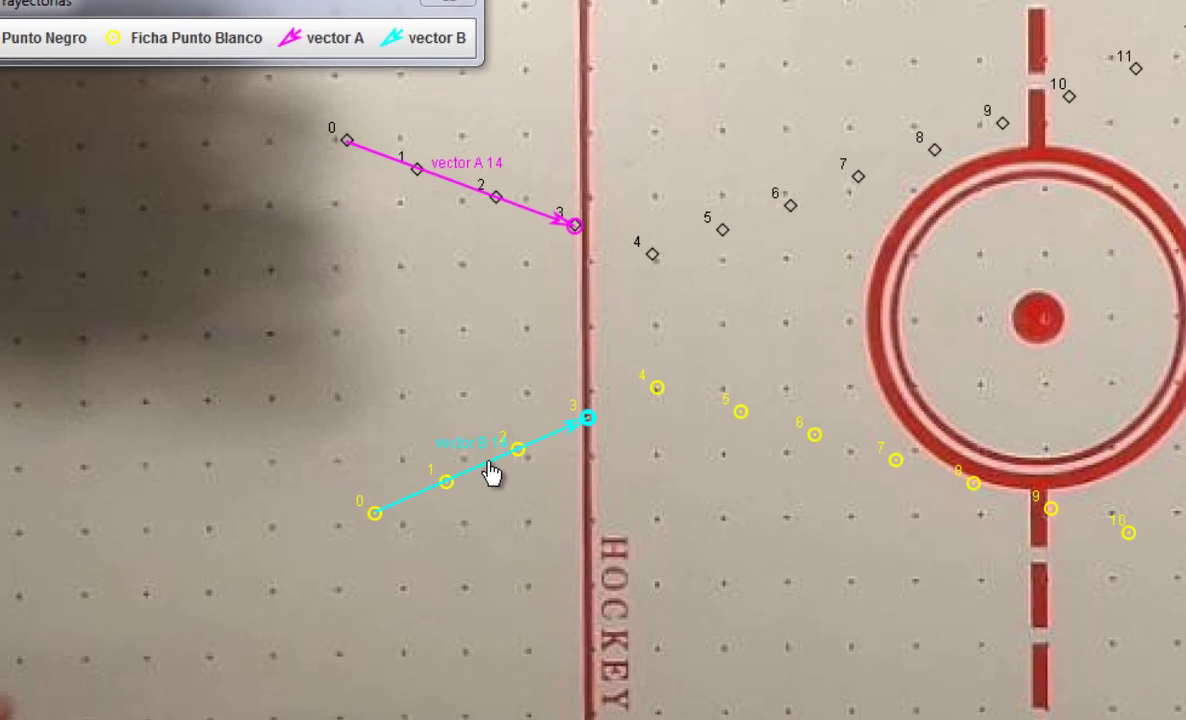
Delete all steps of vector B with Borrar Pasos.
right_click(643, 620)
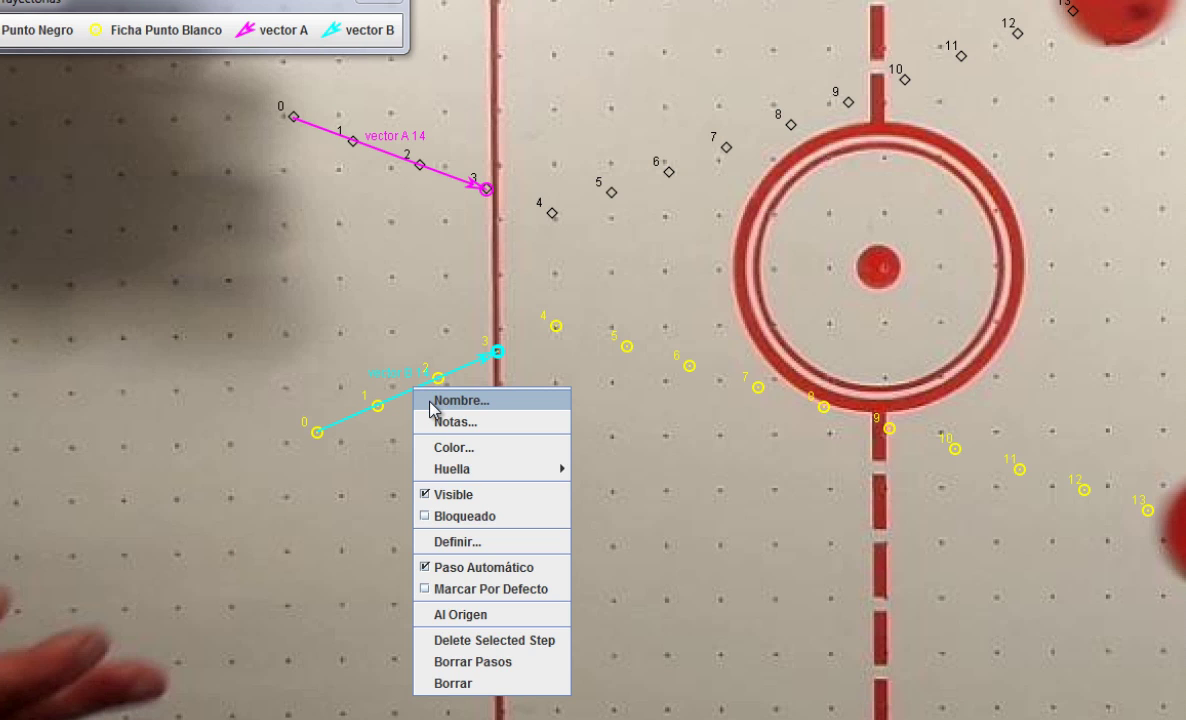
click(456, 662)
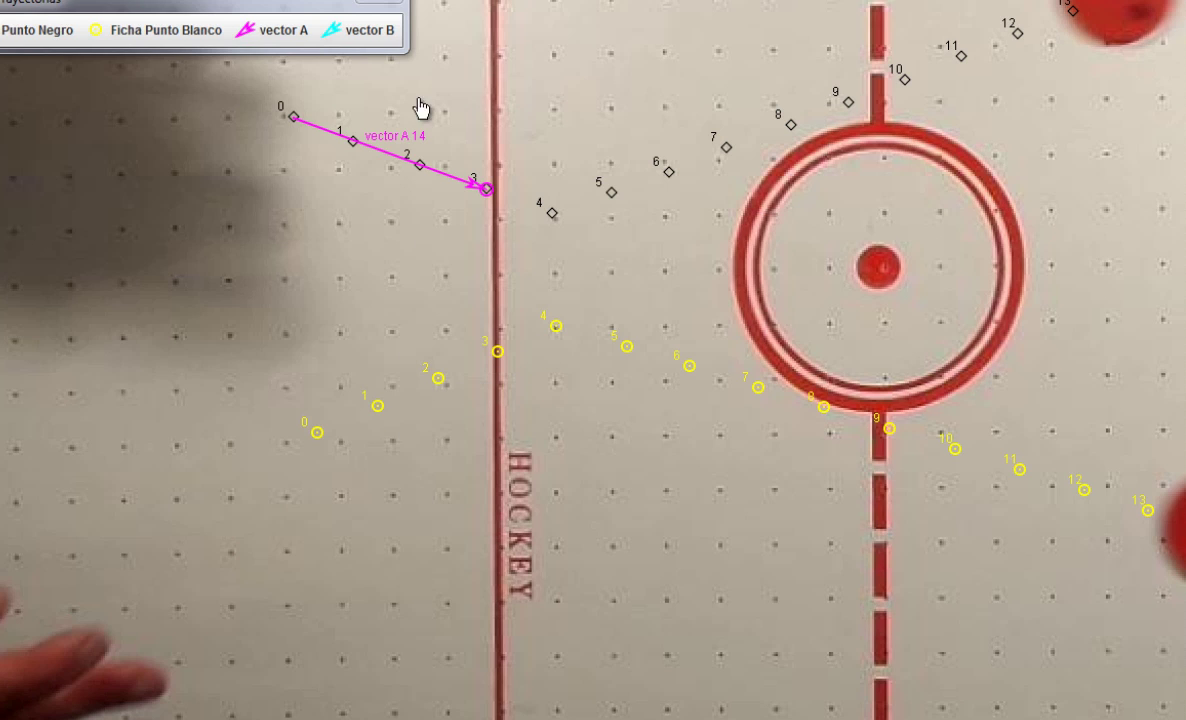
Redraw vector B, starting at position 0 of the Ficha Punto Blanco and placing its tip on position 3.
click(358, 34)
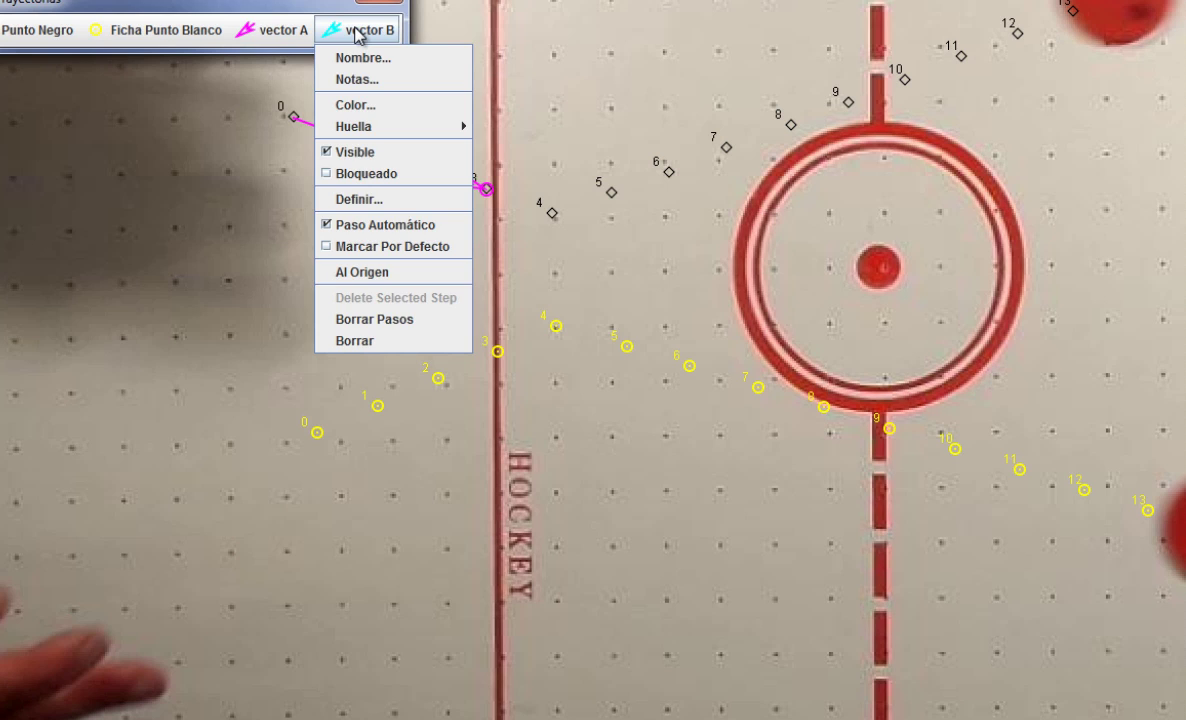
click(381, 42)
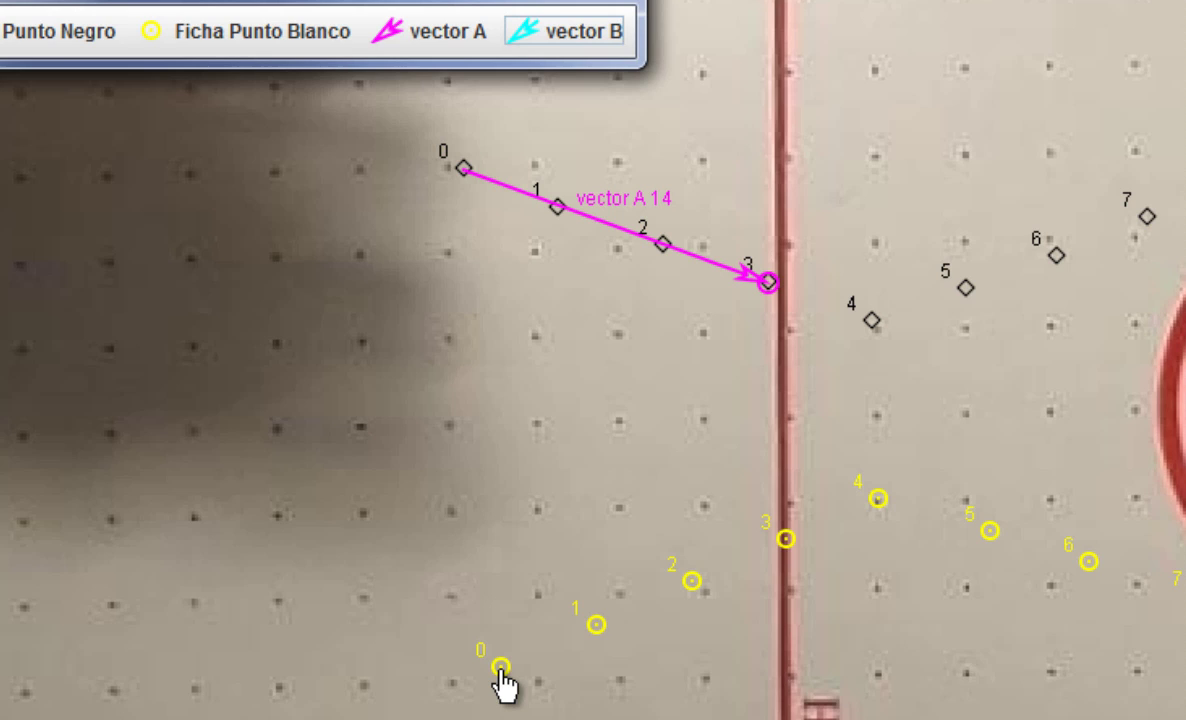
click(500, 667)
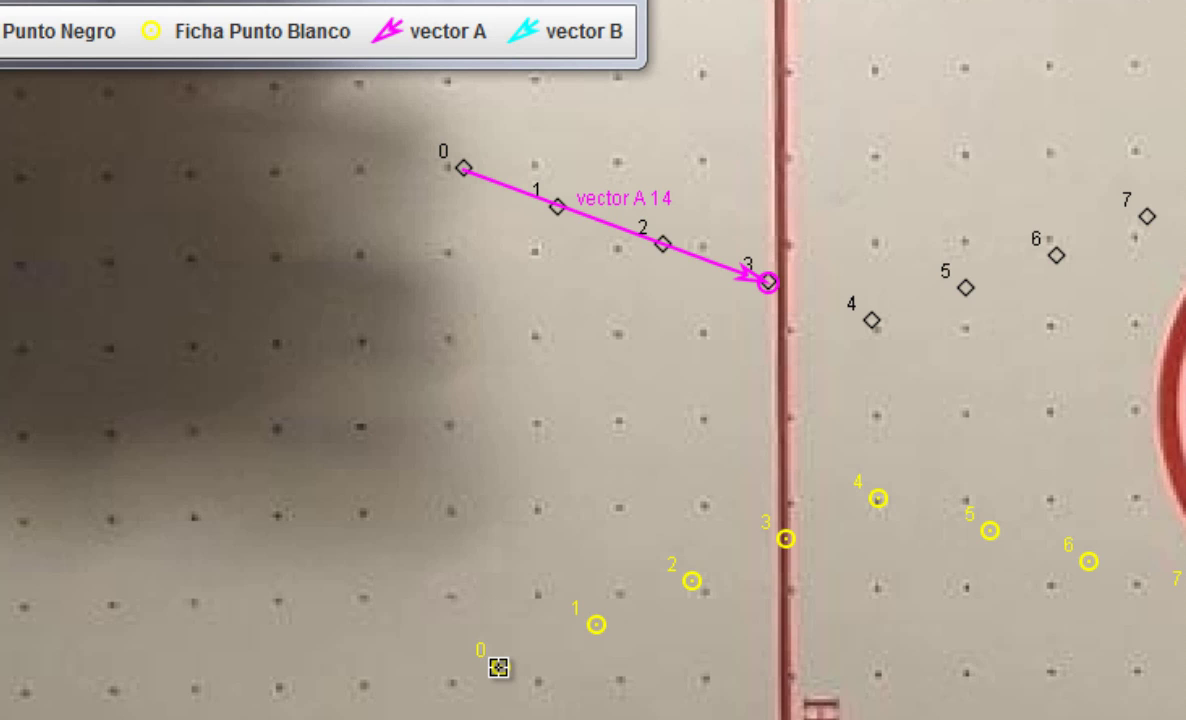
key(Right)
shift+click(502, 668)
click(785, 539)
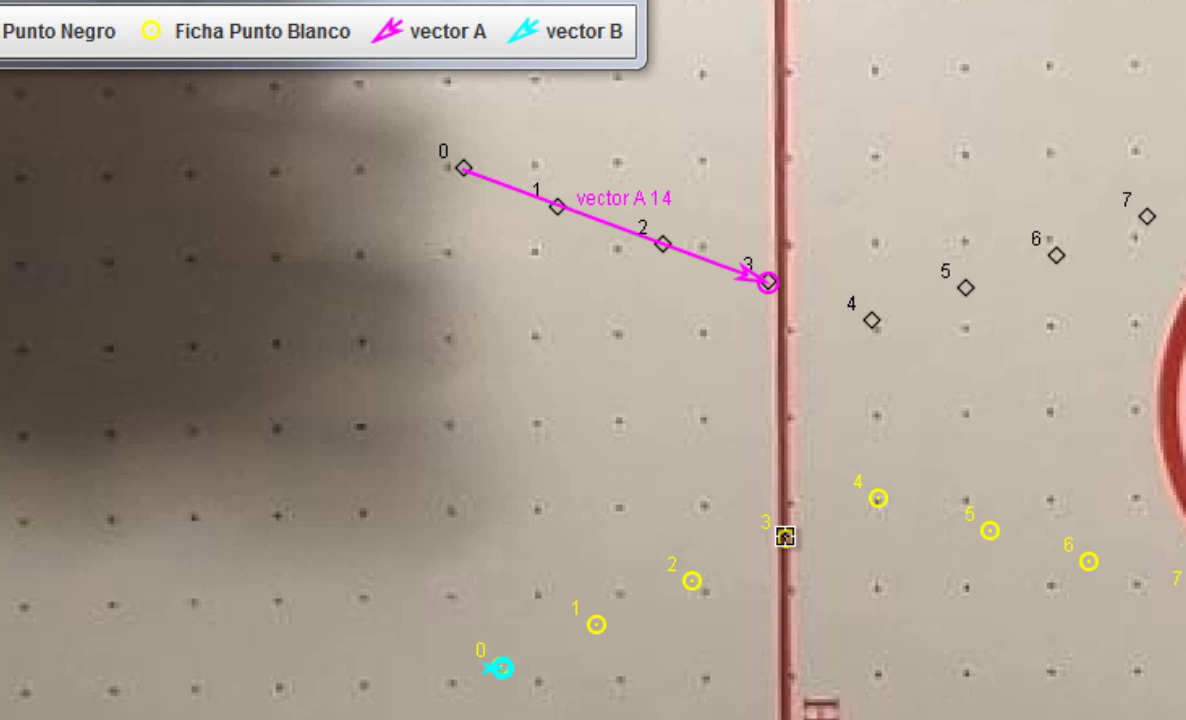
drag(785, 537, 788, 539)
shift+click(788, 538)
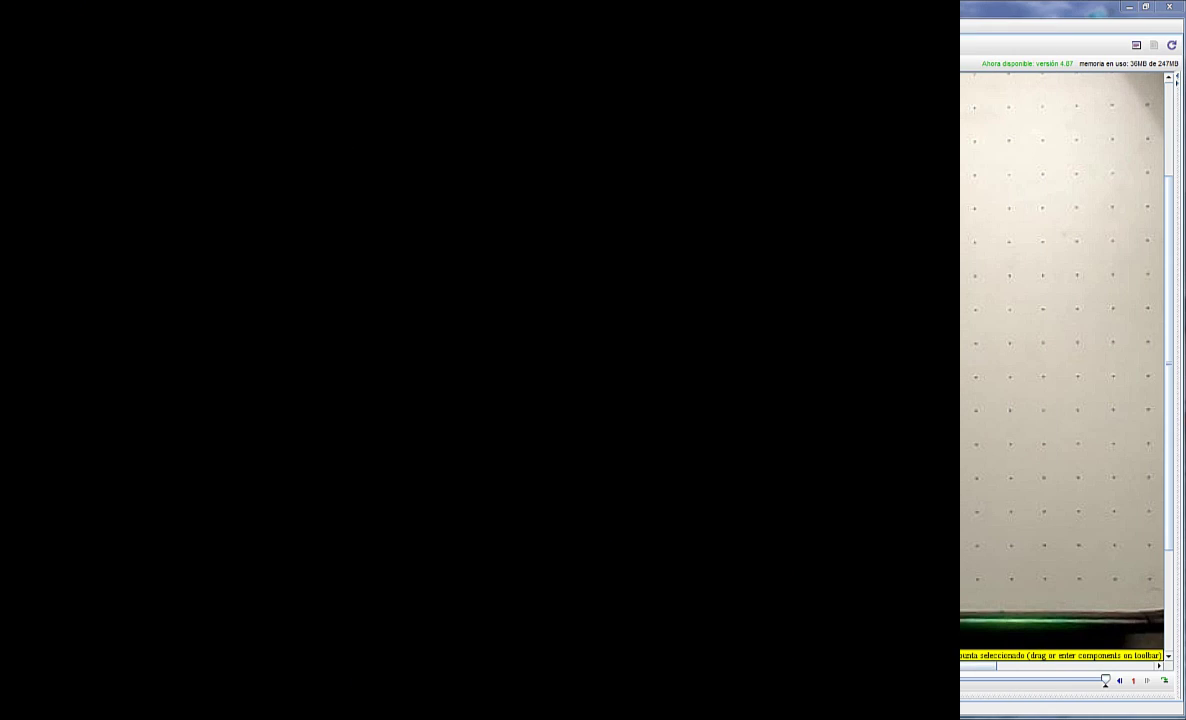
Create two additional vector tracks for the pucks' motion after the collision.
click(172, 44)
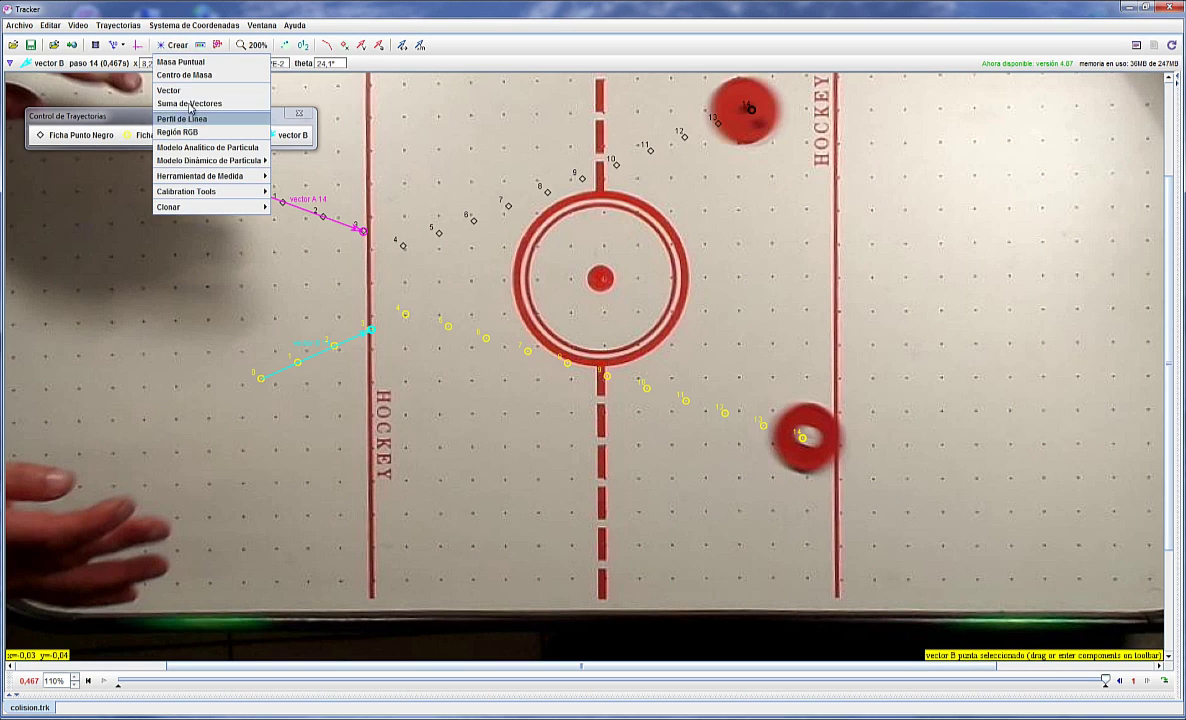
click(168, 90)
click(172, 44)
click(168, 90)
Draw vector C in the last frame with its tail on position 5 and its tip on position 10 of the Ficha Punto Negro.
click(62, 155)
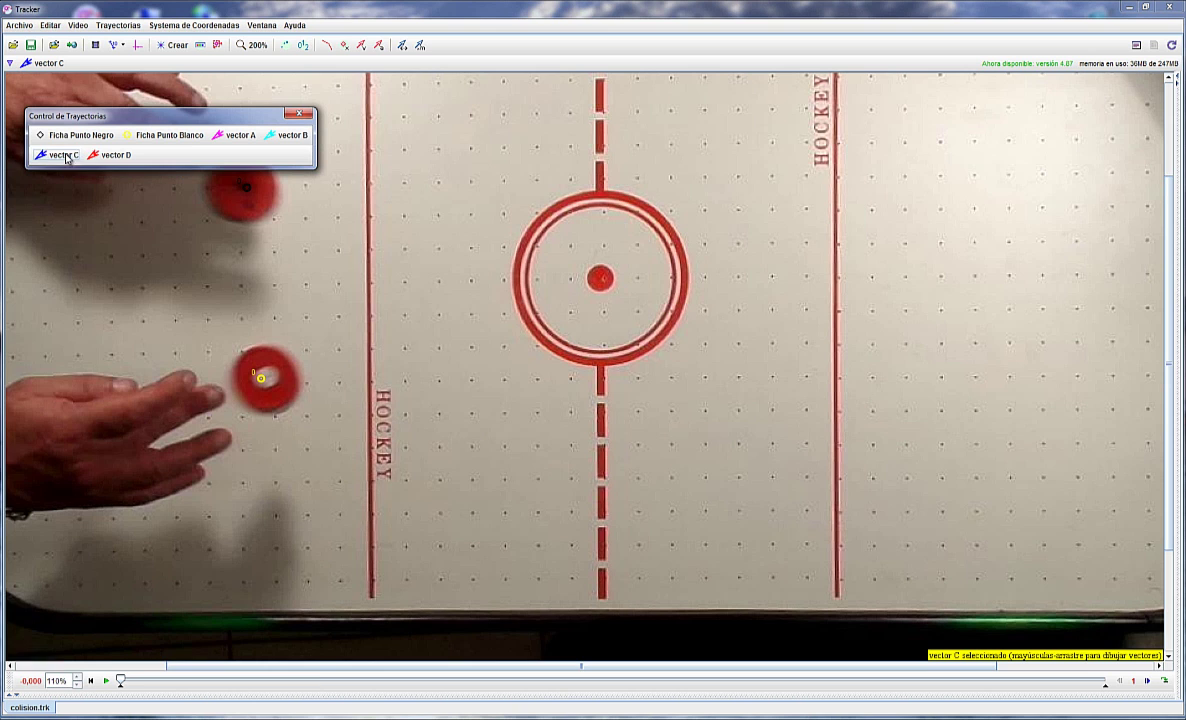
click(106, 681)
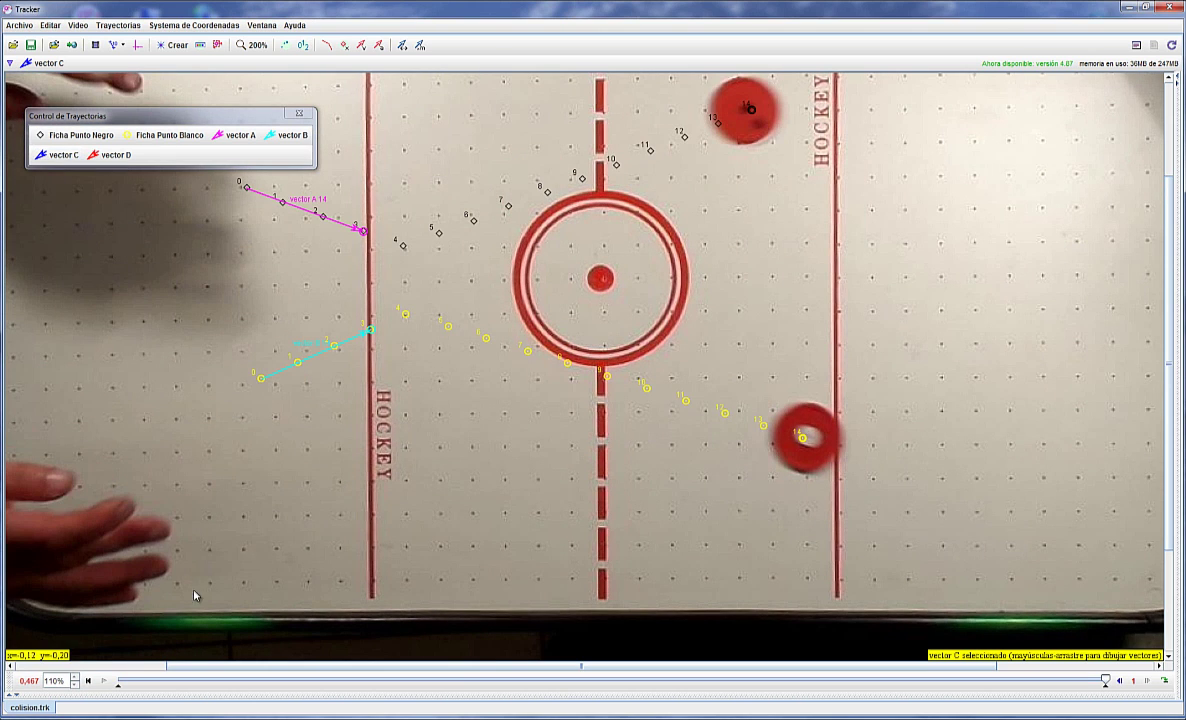
shift+click(437, 233)
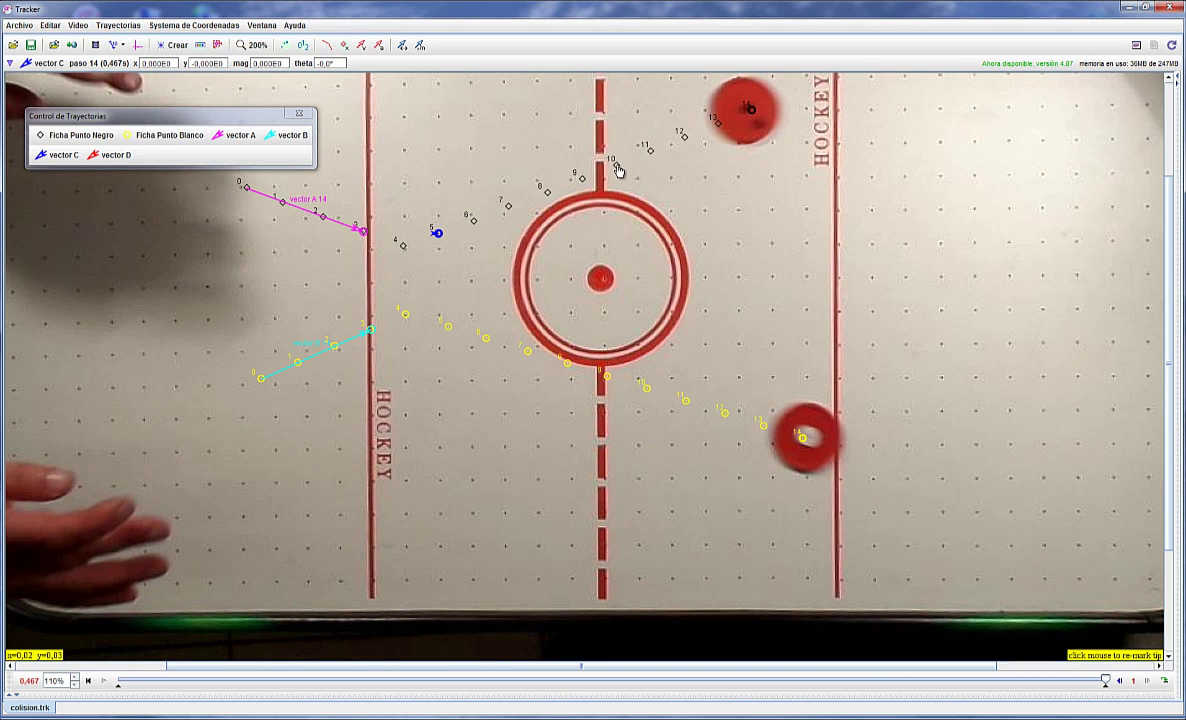
drag(437, 233, 613, 165)
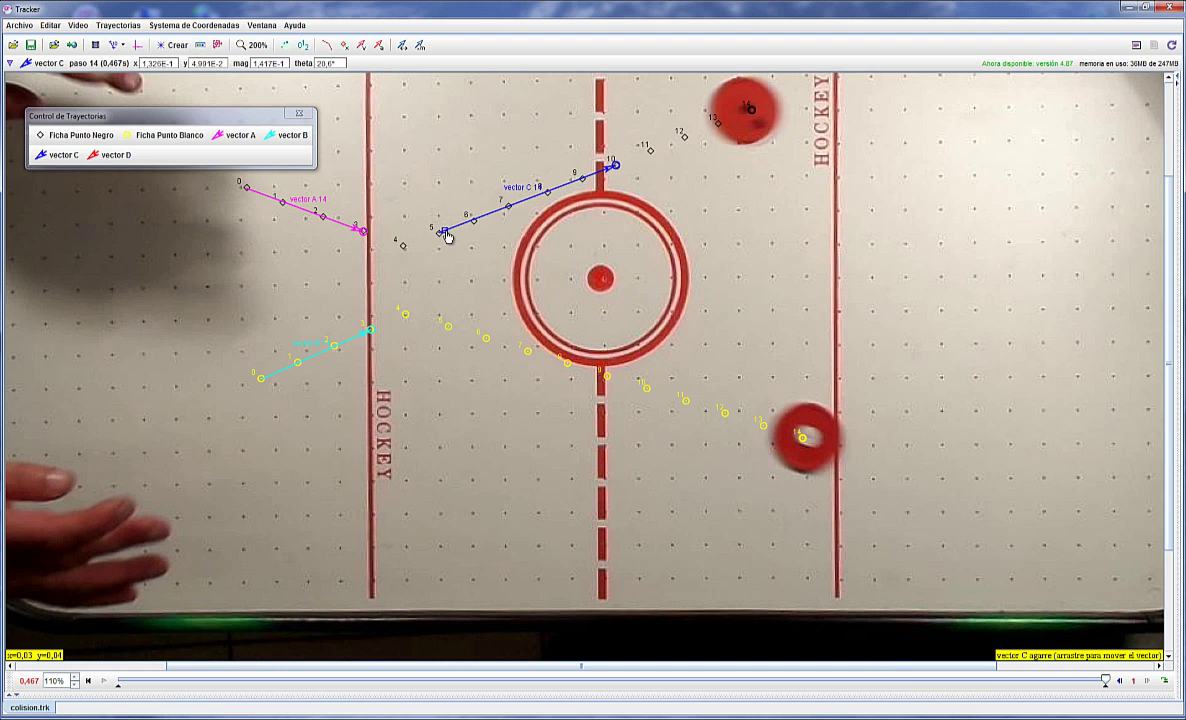
drag(447, 236, 442, 238)
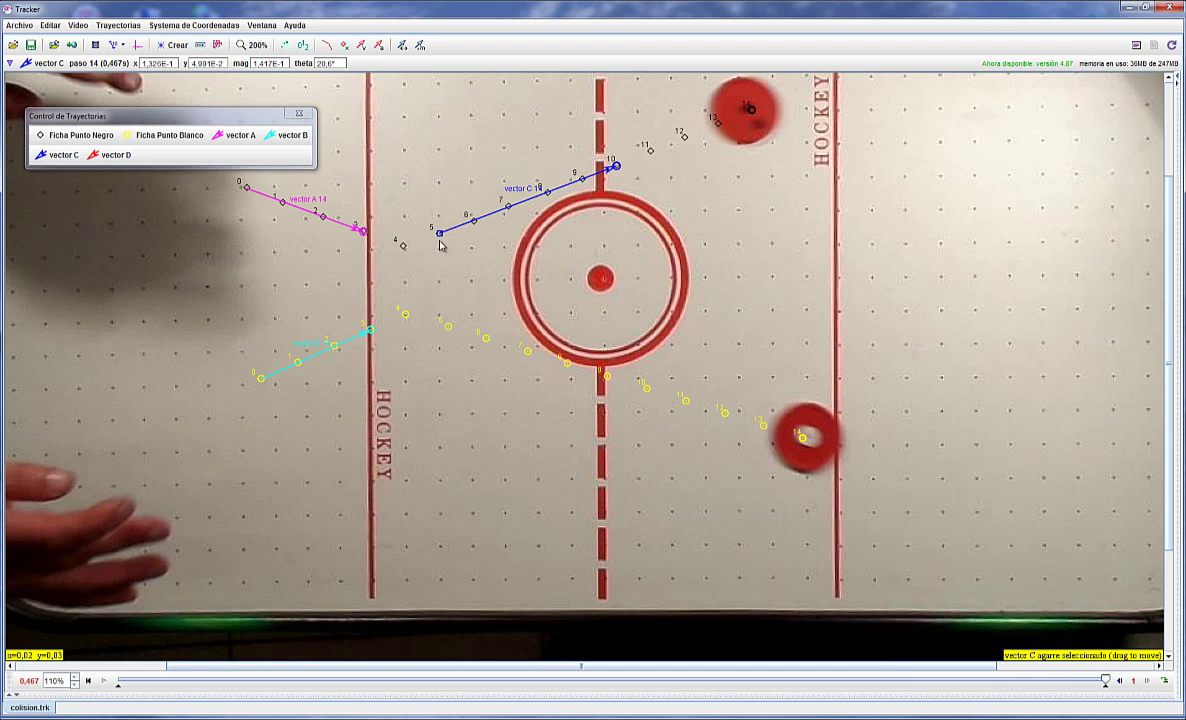
Draw vector D from position 5 to position 10 of the Ficha Punto Blanco.
click(108, 155)
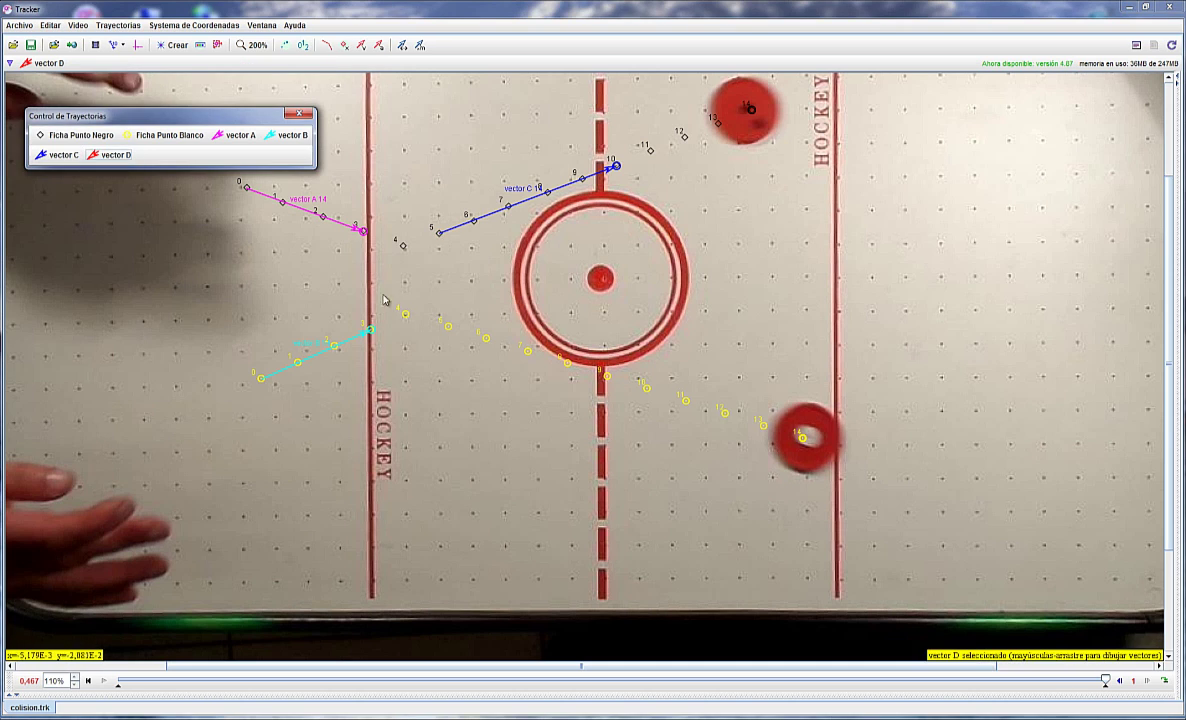
shift+click(448, 327)
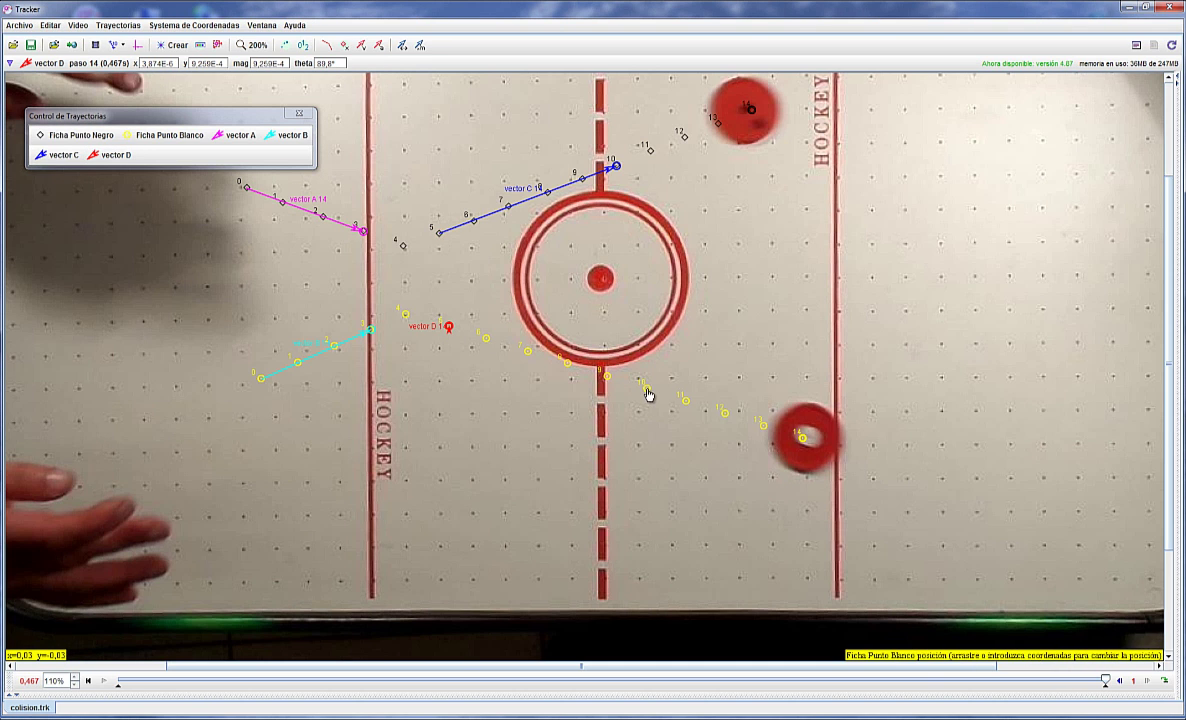
drag(647, 394, 646, 389)
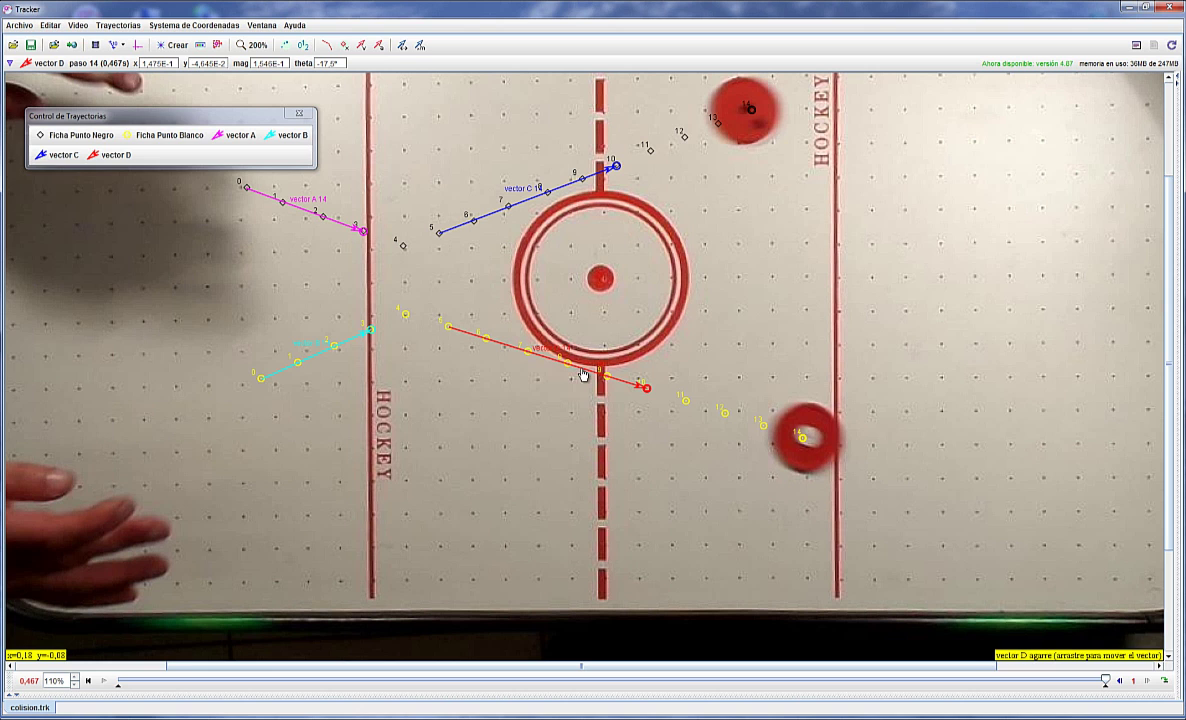
Change vector D's color to orange (204, 102, 0).
click(108, 155)
click(100, 190)
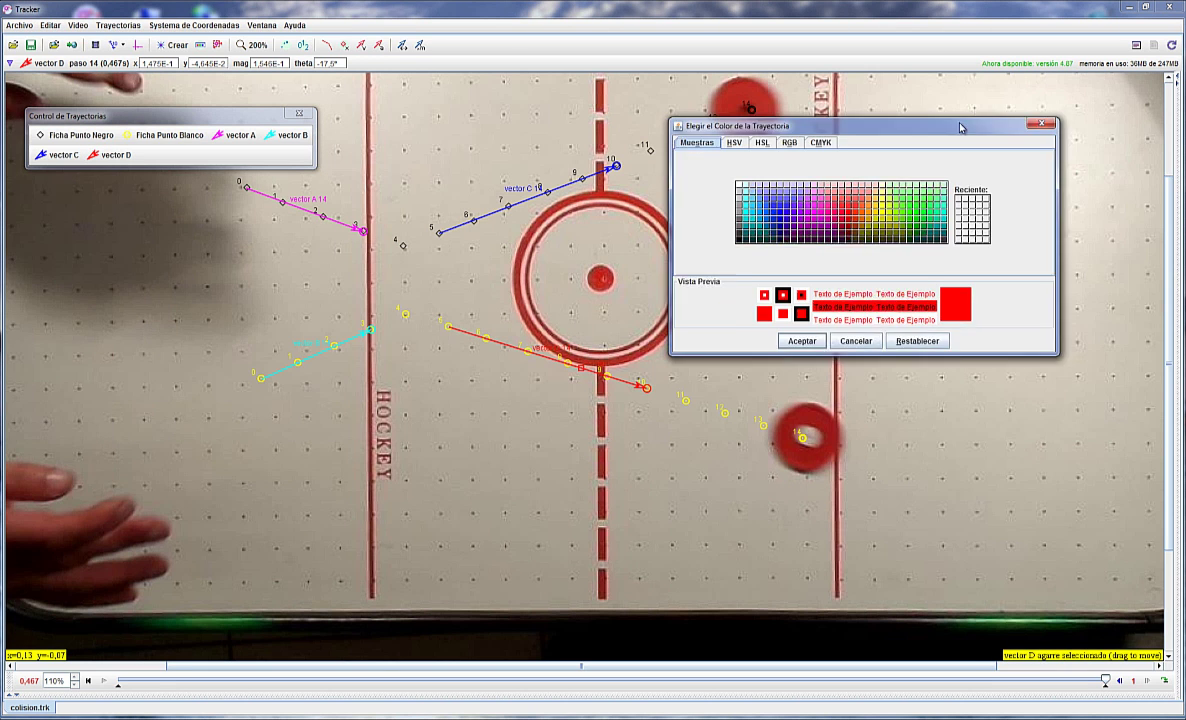
drag(960, 127, 982, 136)
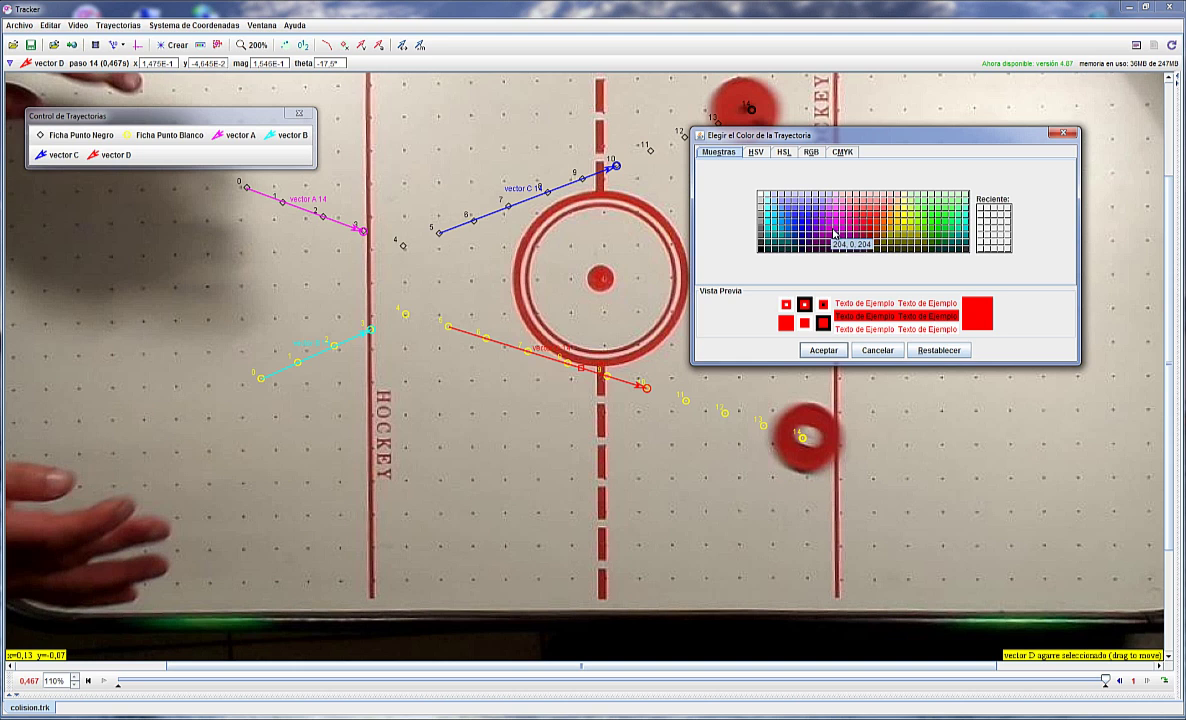
click(884, 232)
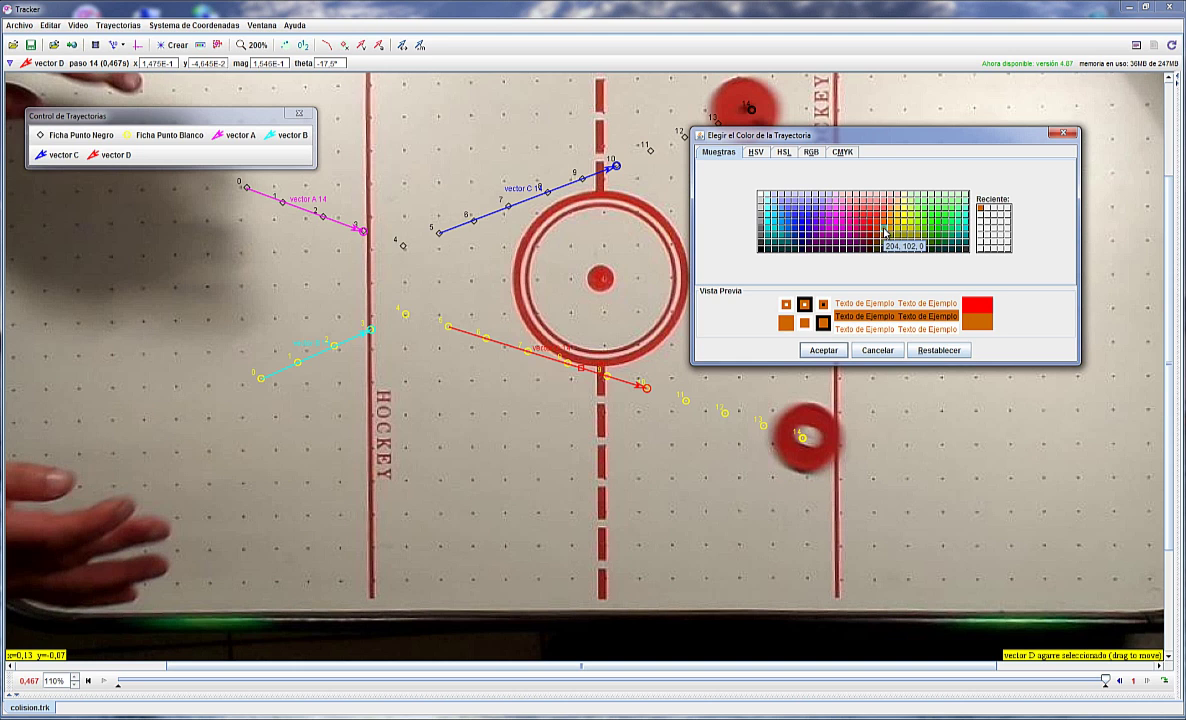
click(823, 350)
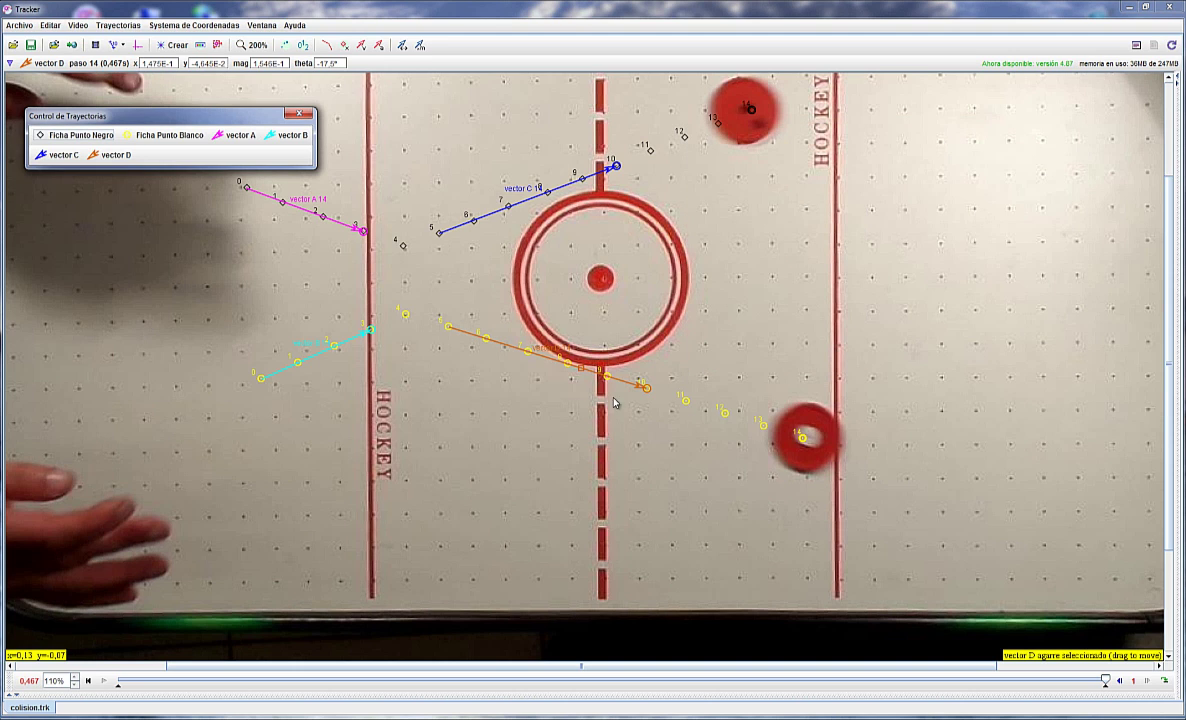
Change vector D's footprint to a thicker, bold arrow.
click(110, 155)
mouse_move(120, 209)
click(200, 222)
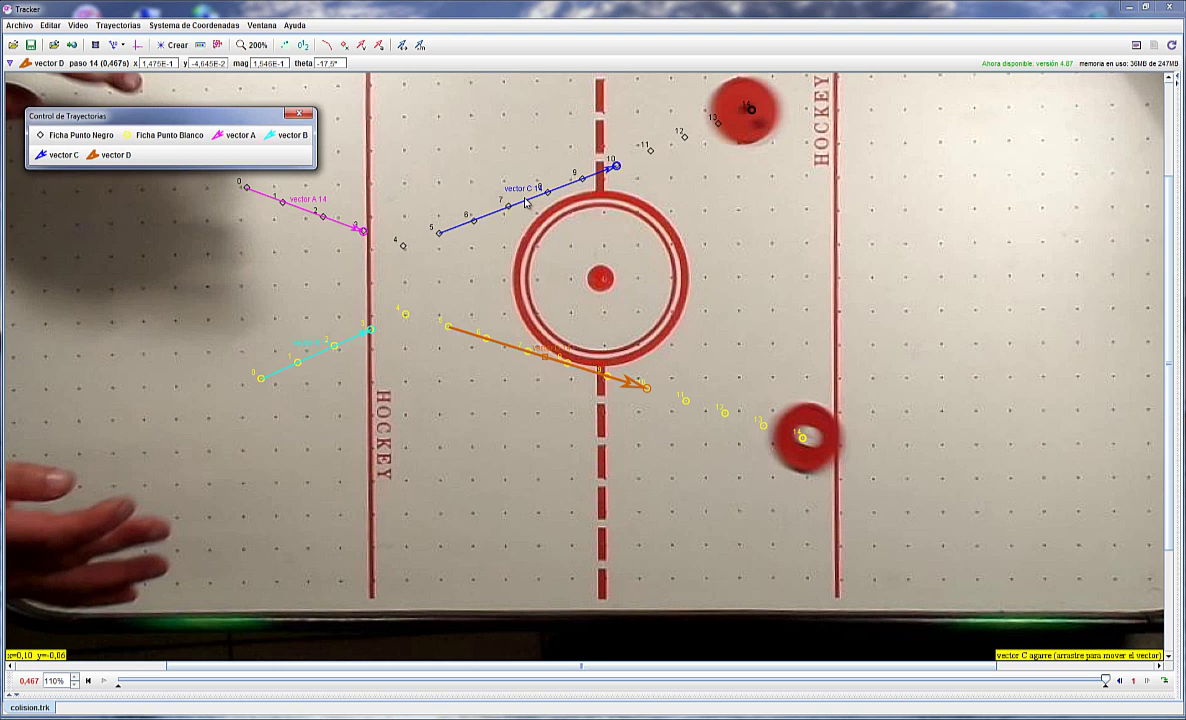
drag(489, 371, 494, 367)
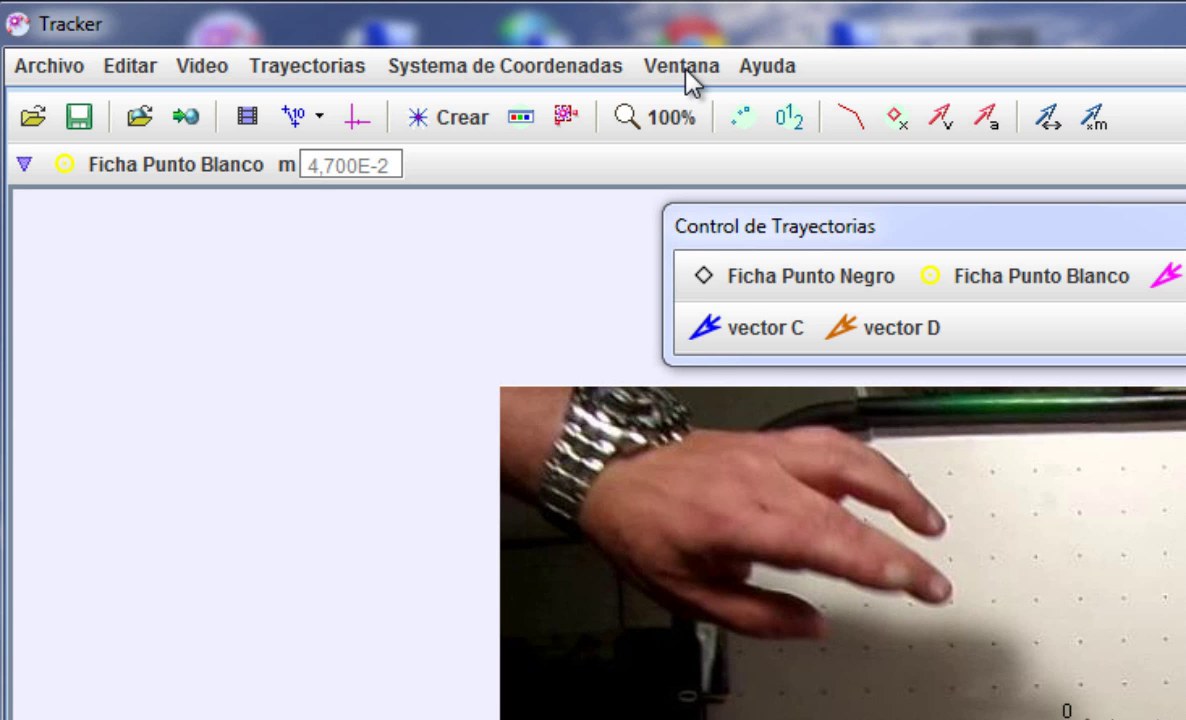
Show the Vista Derecha, narrow it to leave more room for the video, and slightly enlarge the upper data table.
click(688, 68)
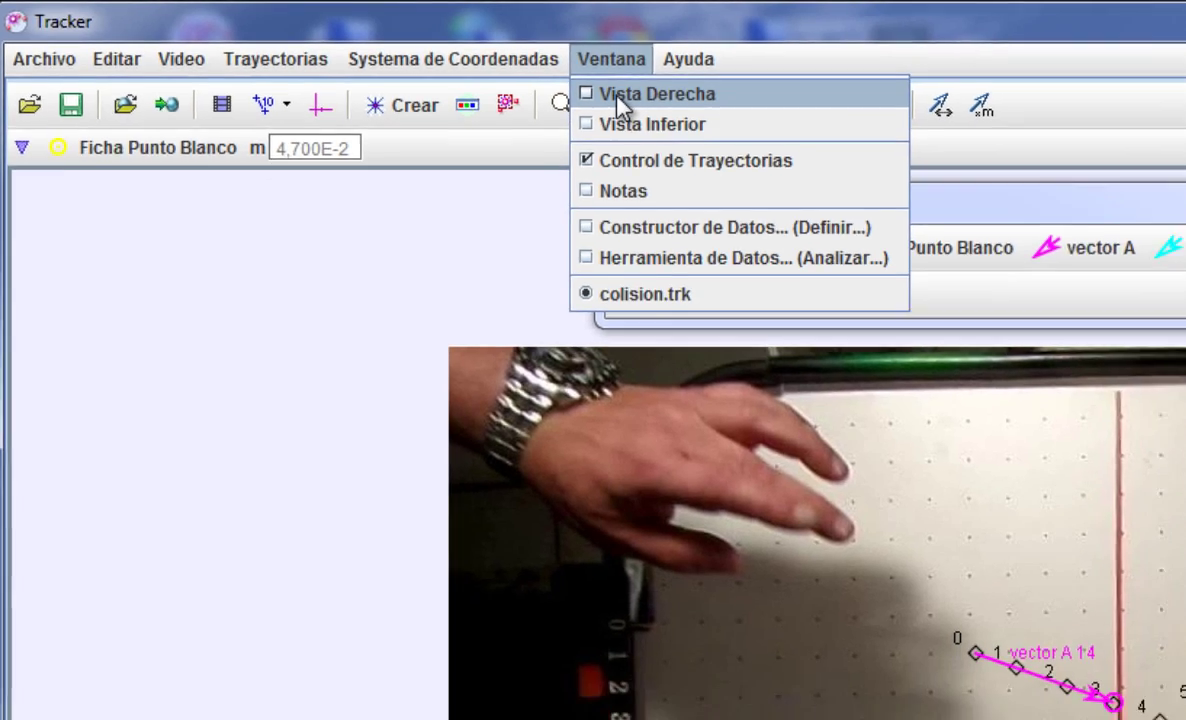
click(690, 106)
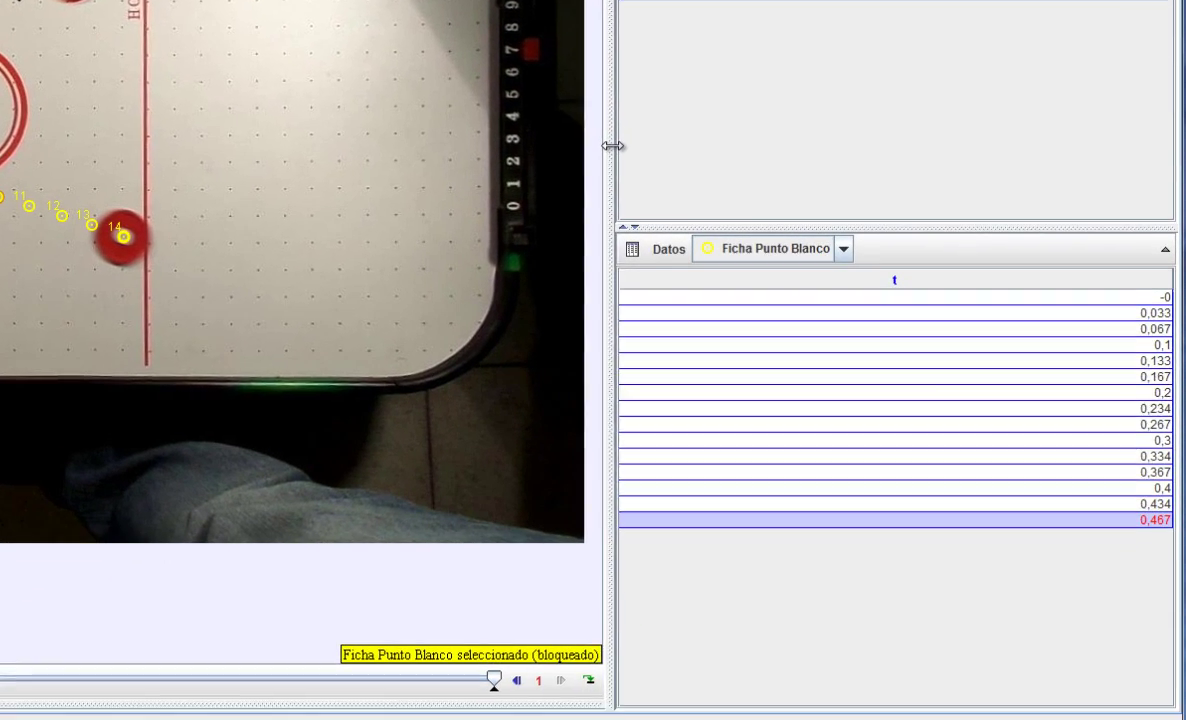
drag(655, 515, 680, 521)
drag(632, 127, 860, 122)
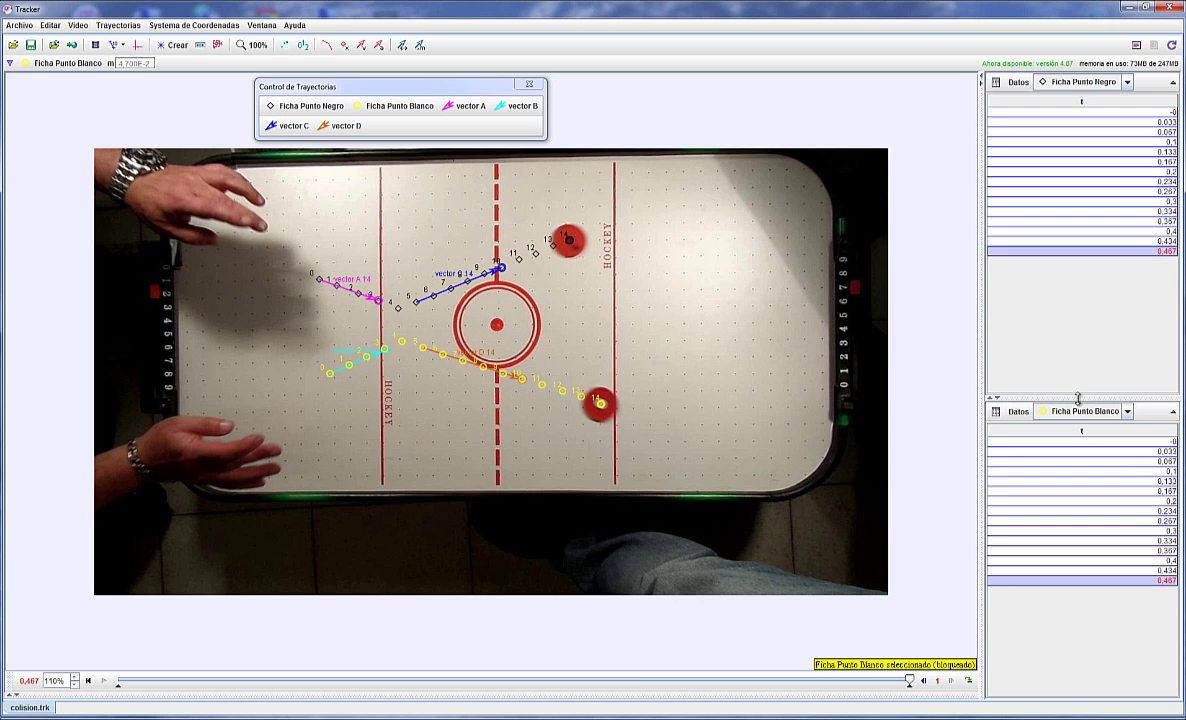
drag(1078, 398, 1100, 408)
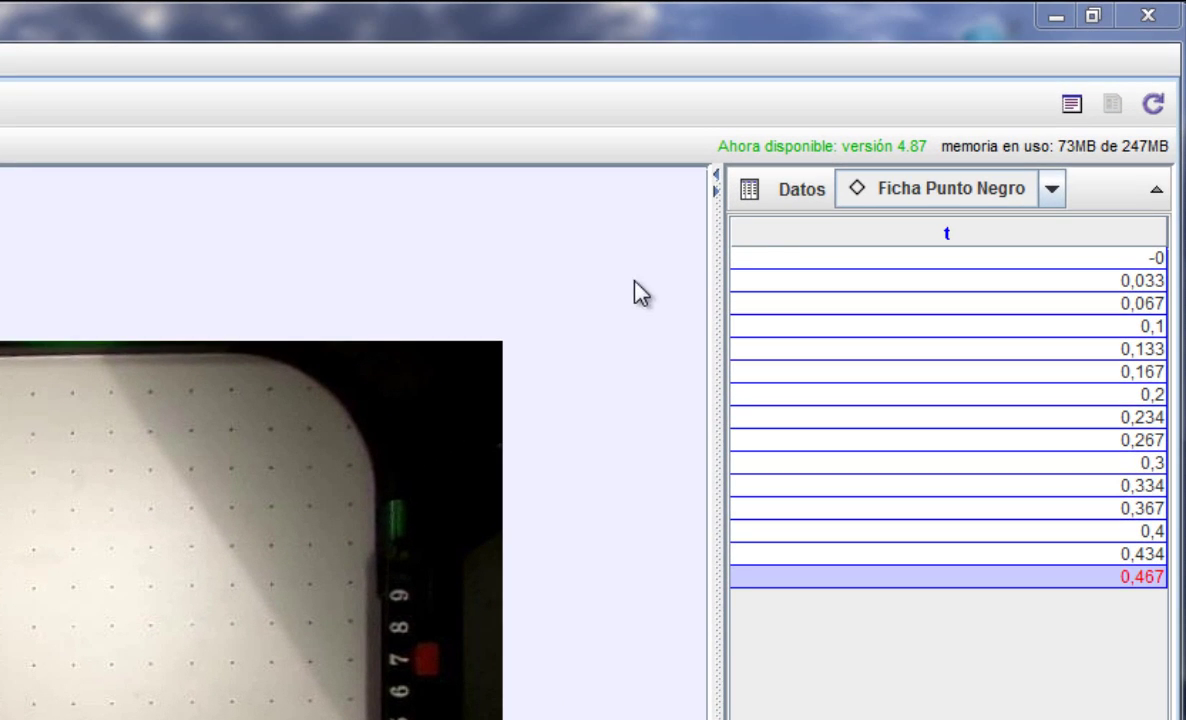
Show the Ficha Punto Negro data as a diagram and plot the x component of position against time.
click(750, 190)
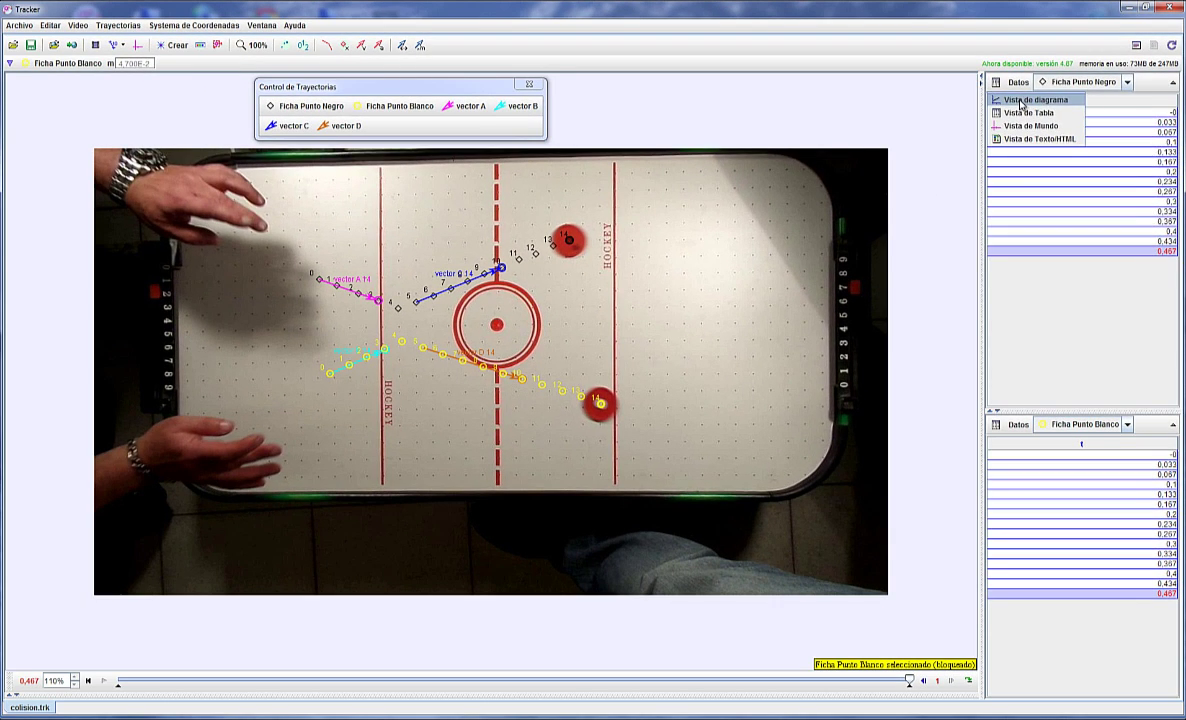
click(994, 119)
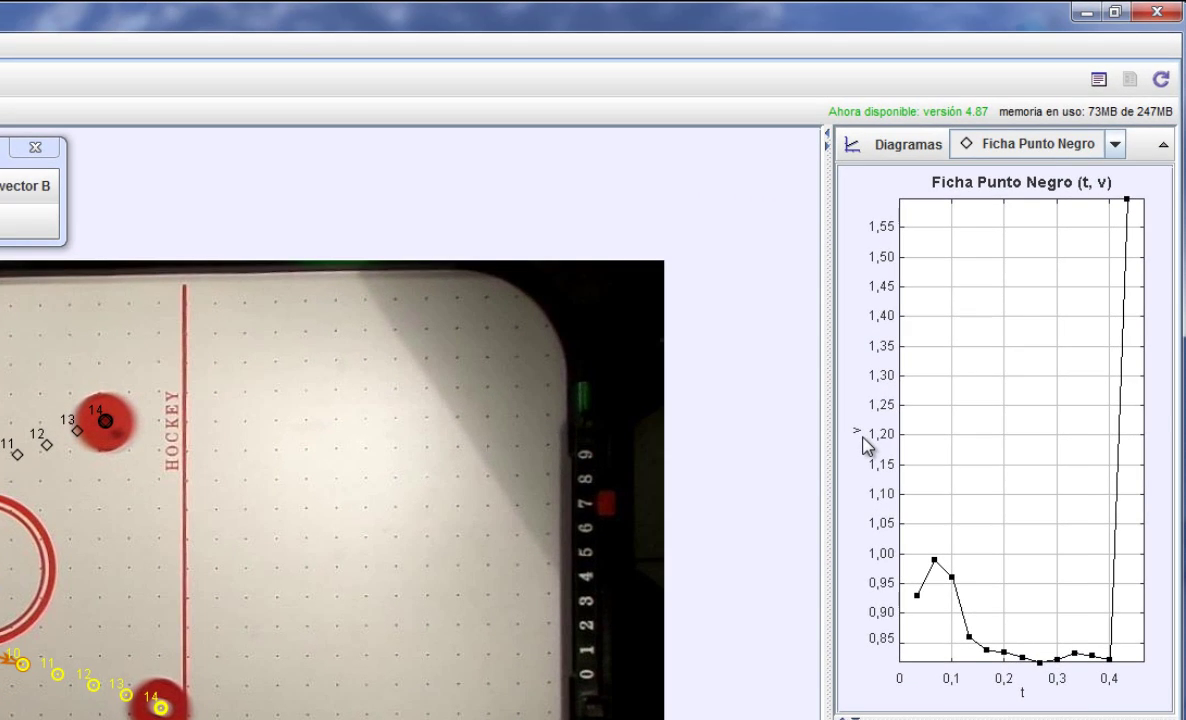
click(859, 434)
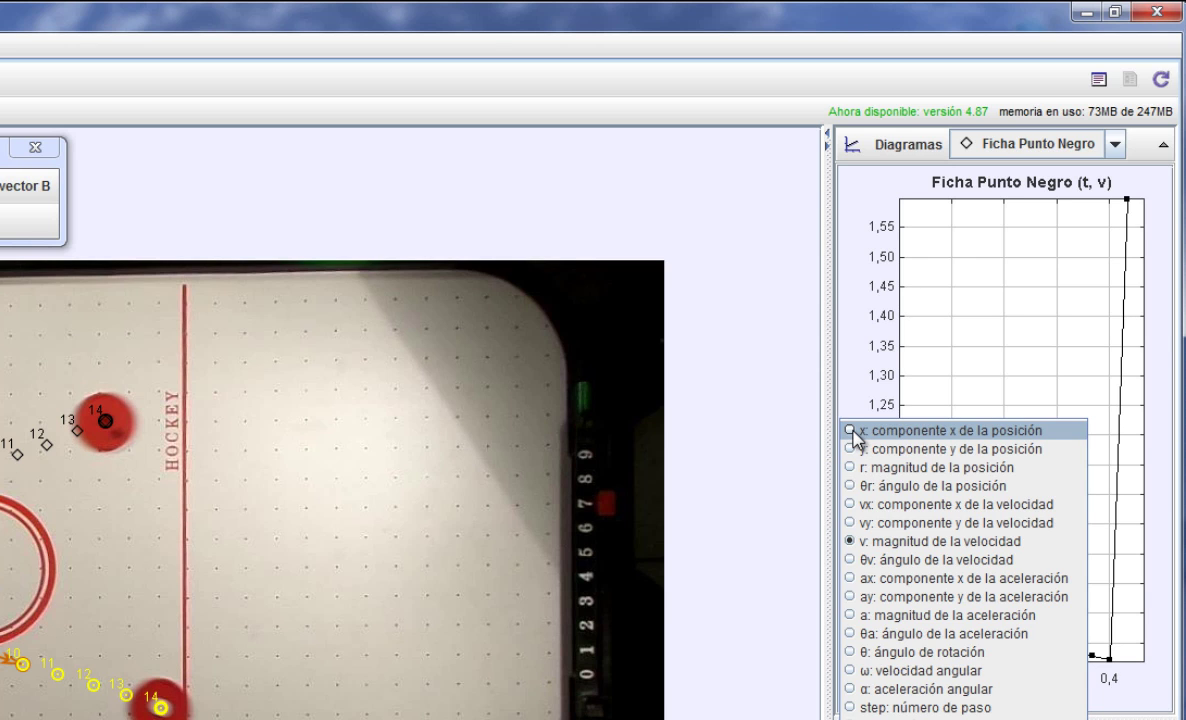
click(856, 434)
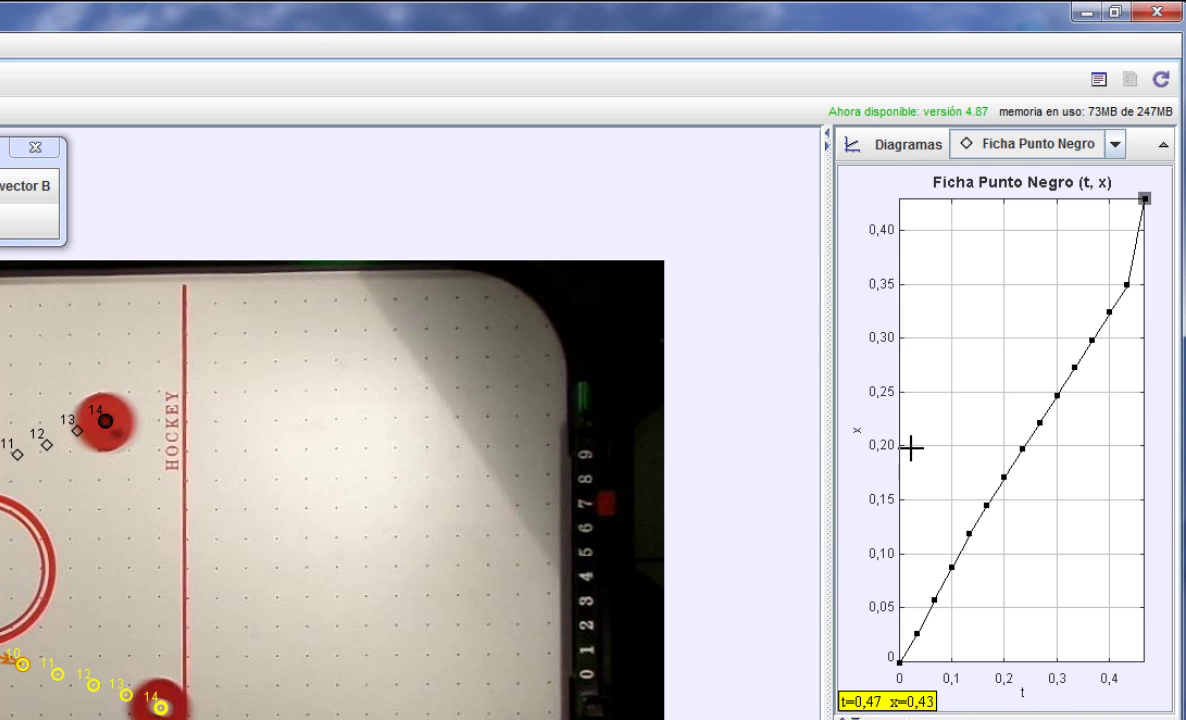
Switch the Ficha Punto Negro diagram to the Vista de Mundo and open the options for its image.
click(876, 150)
click(852, 146)
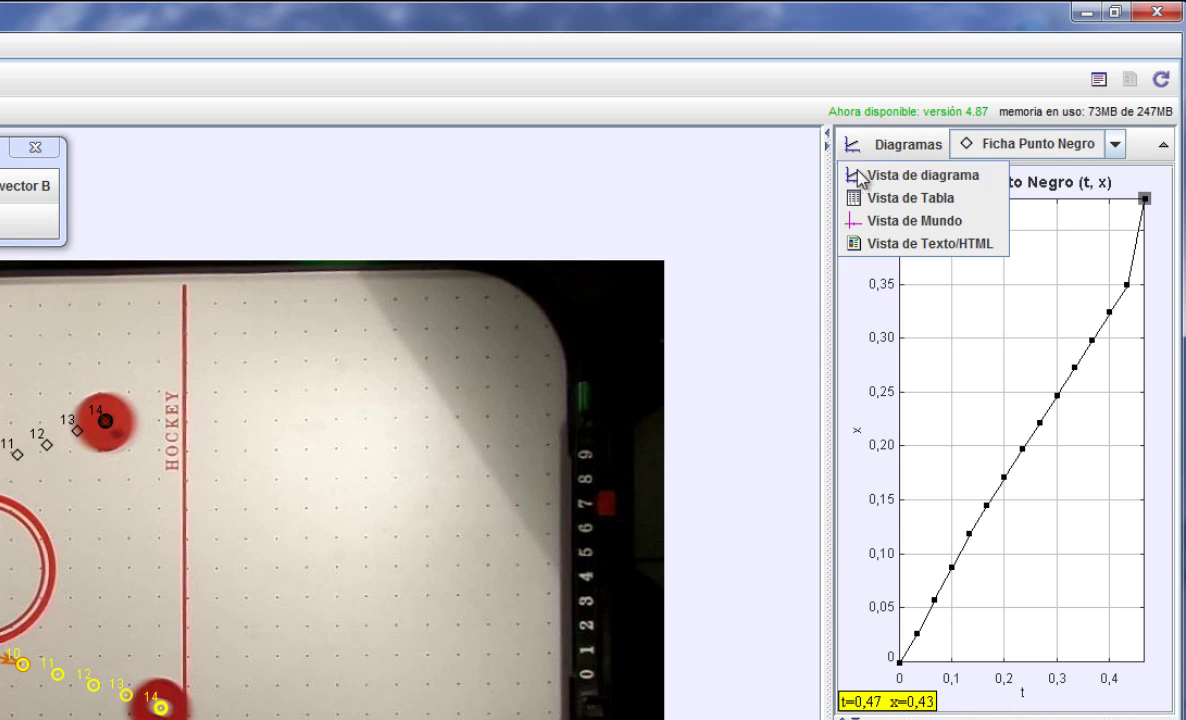
click(887, 222)
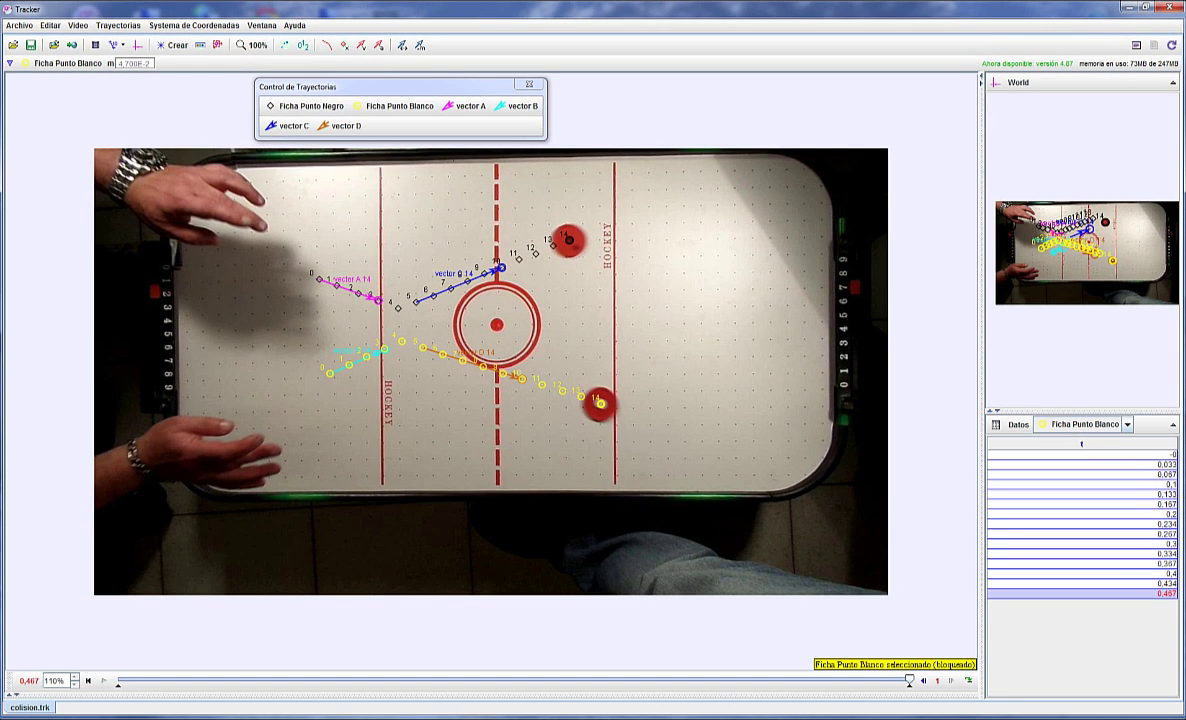
right_click(1125, 245)
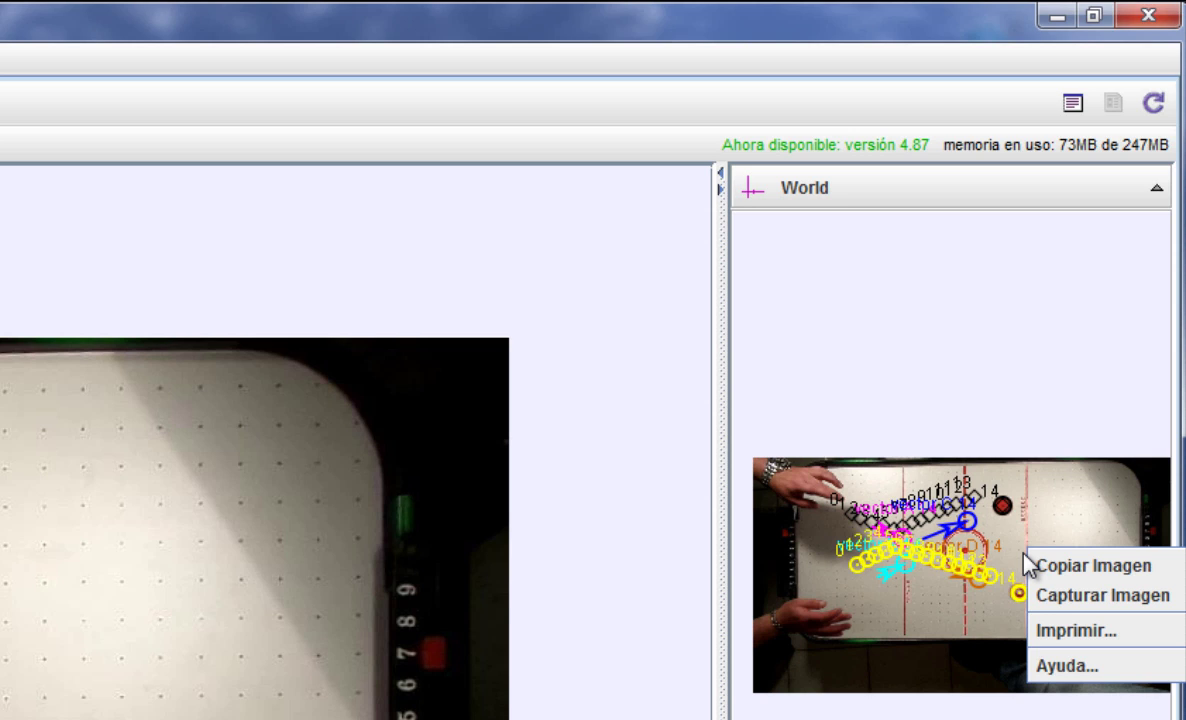
Return the World view to the Vista de Tabla for the Ficha Punto Negro and reopen the list of view types.
click(761, 196)
click(828, 255)
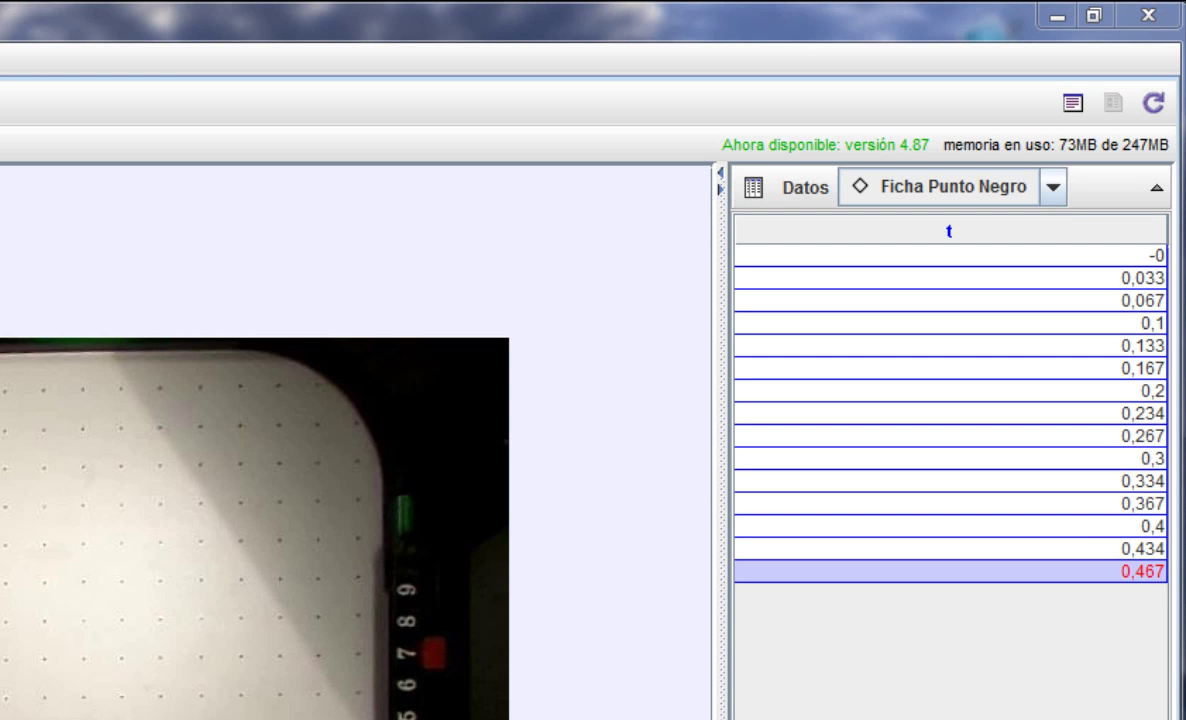
click(755, 189)
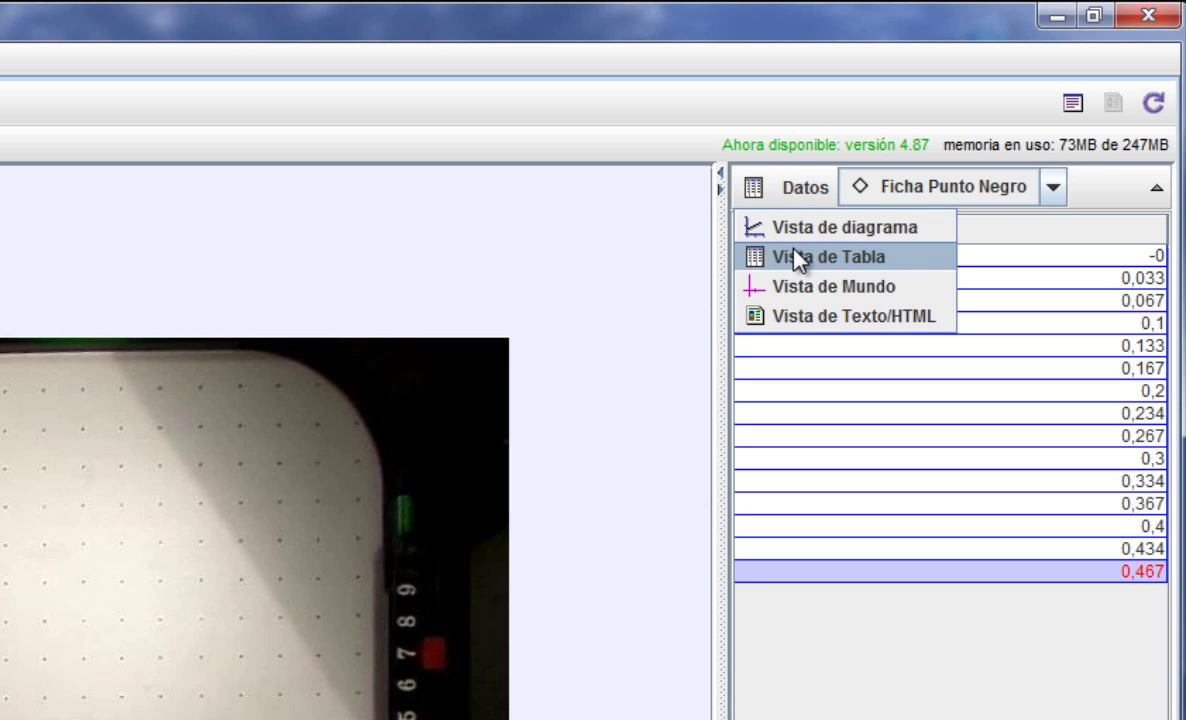